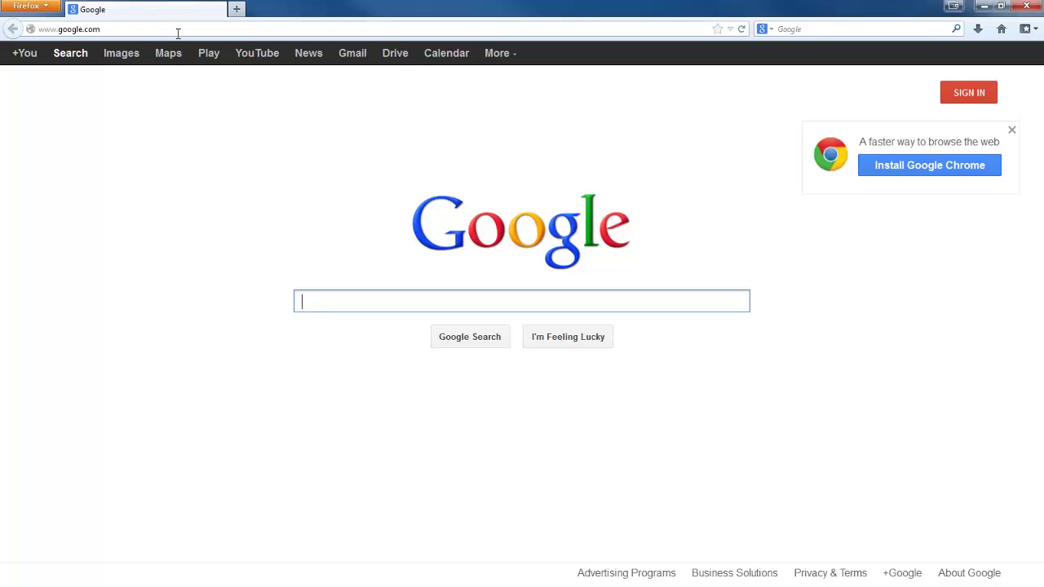
{"action": "left_click", "coordinate": [178, 33]}
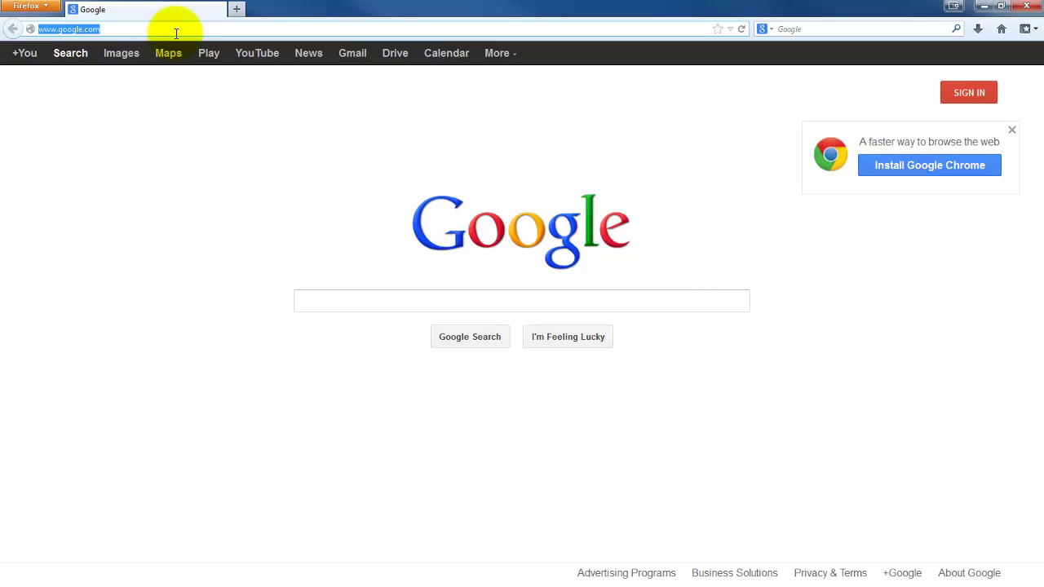
{"action": "type", "text": "www.vital"}
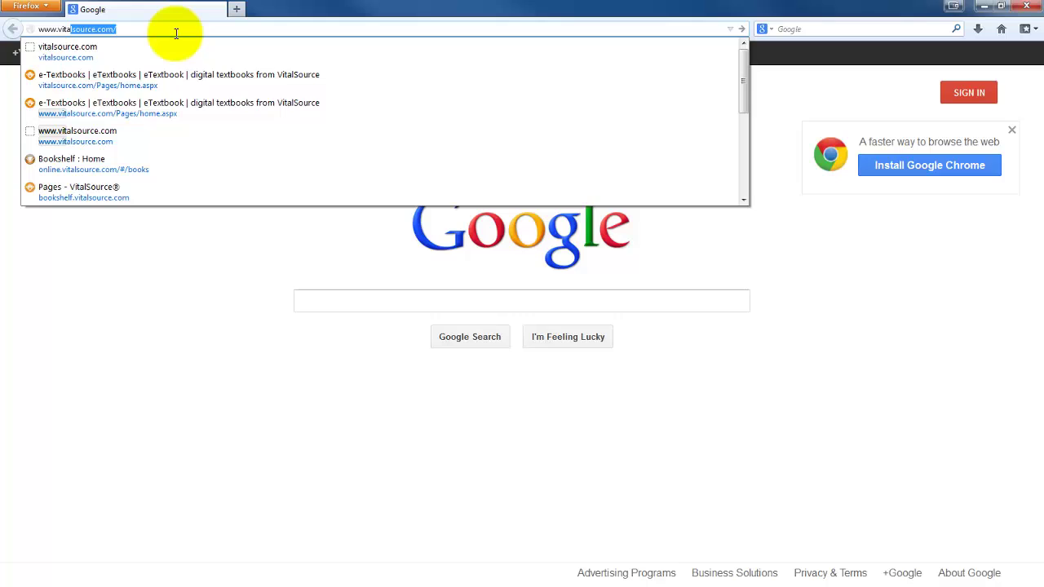
{"action": "type", "text": "source.c"}
{"action": "key", "text": "Return"}
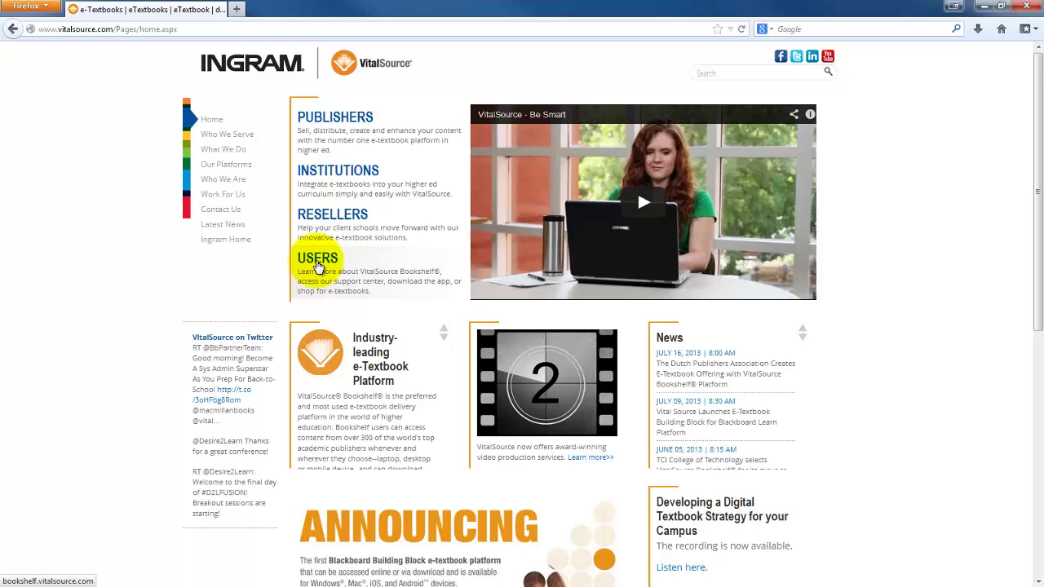
Choose USERS on the VitalSource home page, then LOG IN to reach Bookshelf Sign In.
{"action": "left_click", "coordinate": [317, 259]}
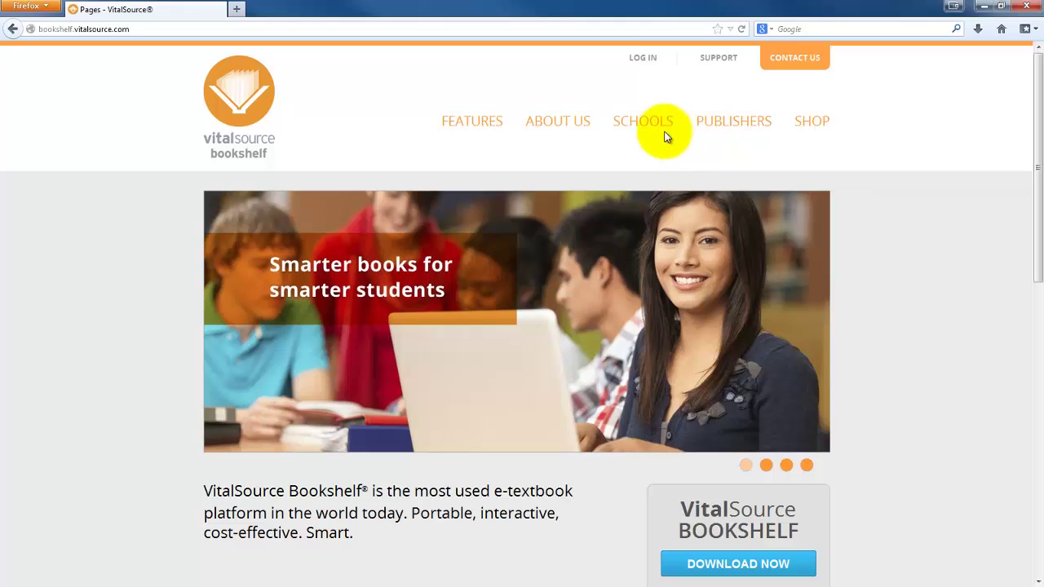
{"action": "left_click", "coordinate": [649, 65]}
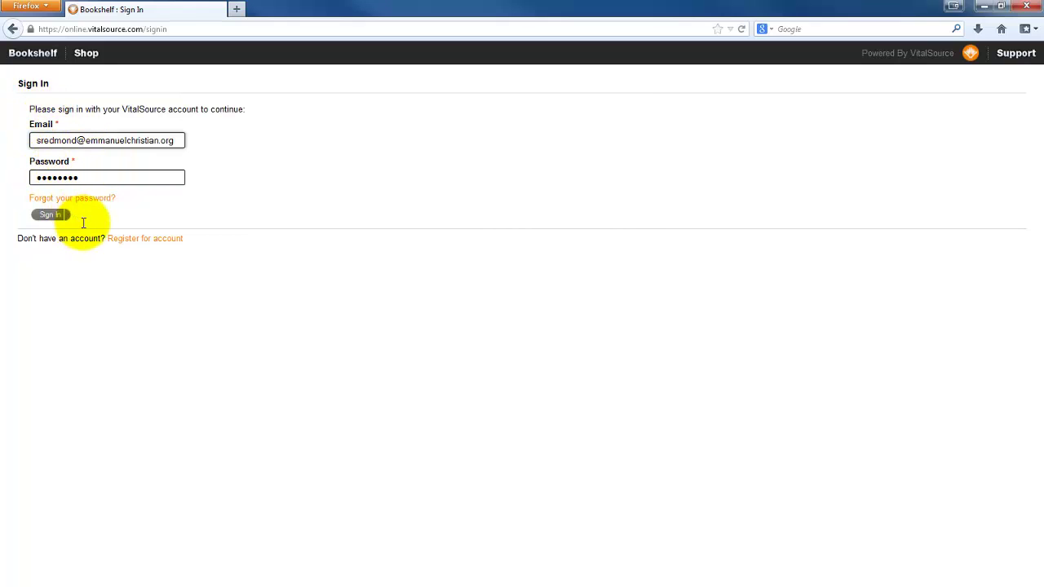
Open the registration form, delete the autofilled security answer, and review the security questions.
{"action": "left_click", "coordinate": [136, 243]}
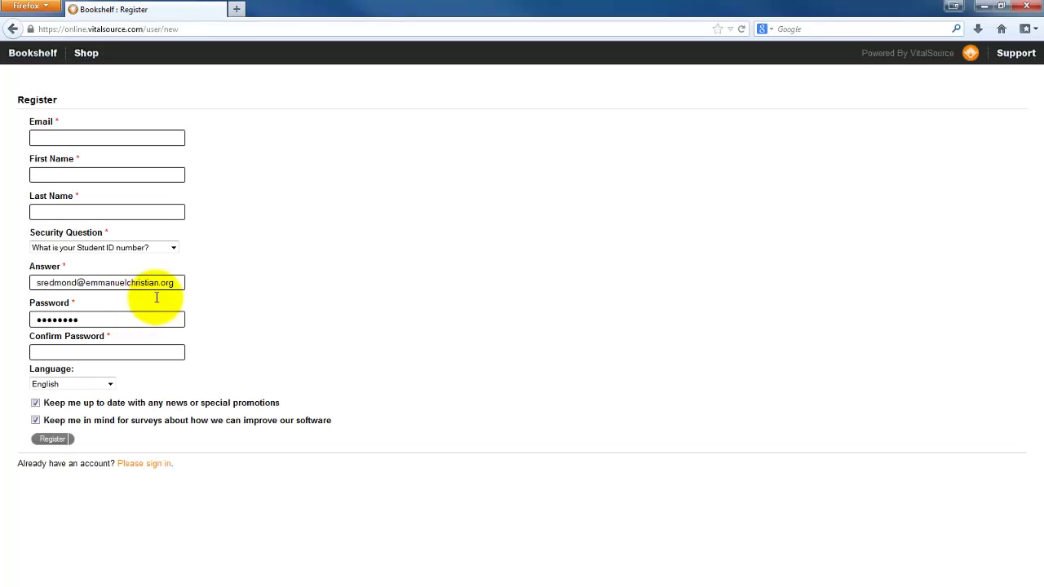
{"action": "left_click_drag", "start_coordinate": [183, 284], "coordinate": [1, 282]}
{"action": "key", "text": "BackSpace"}
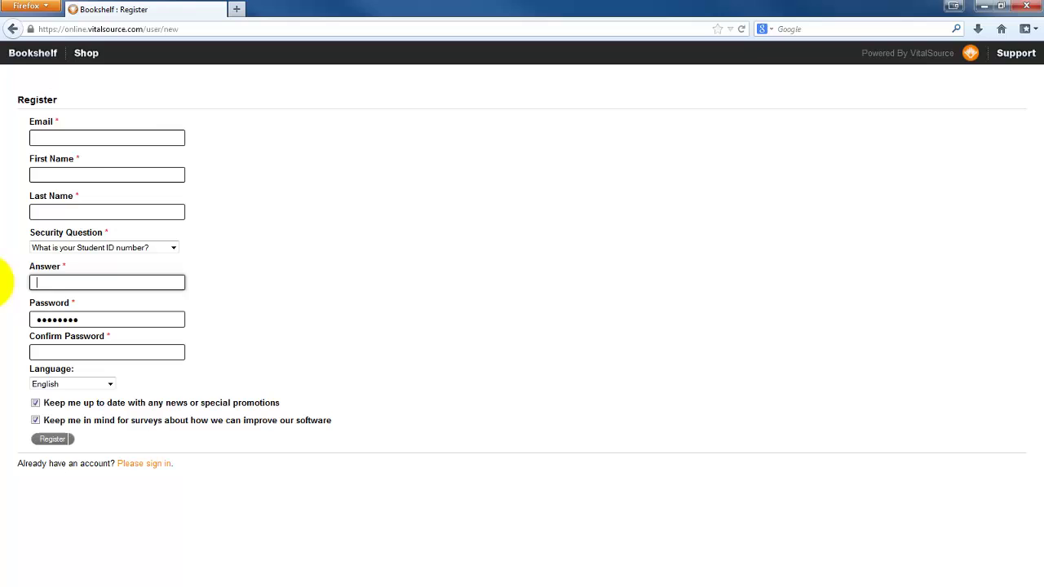
{"action": "left_click", "coordinate": [109, 139]}
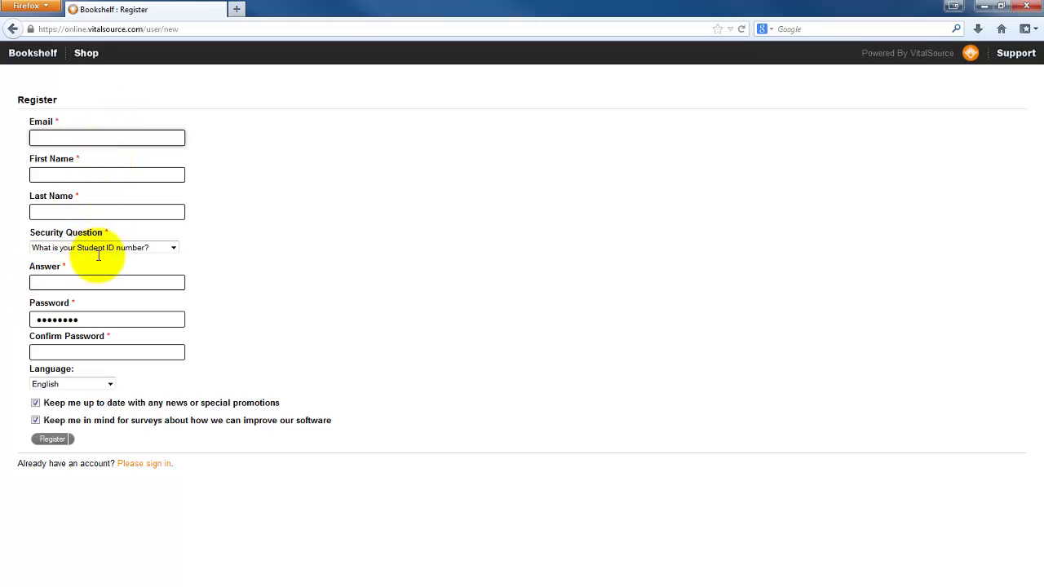
{"action": "left_click", "coordinate": [172, 247]}
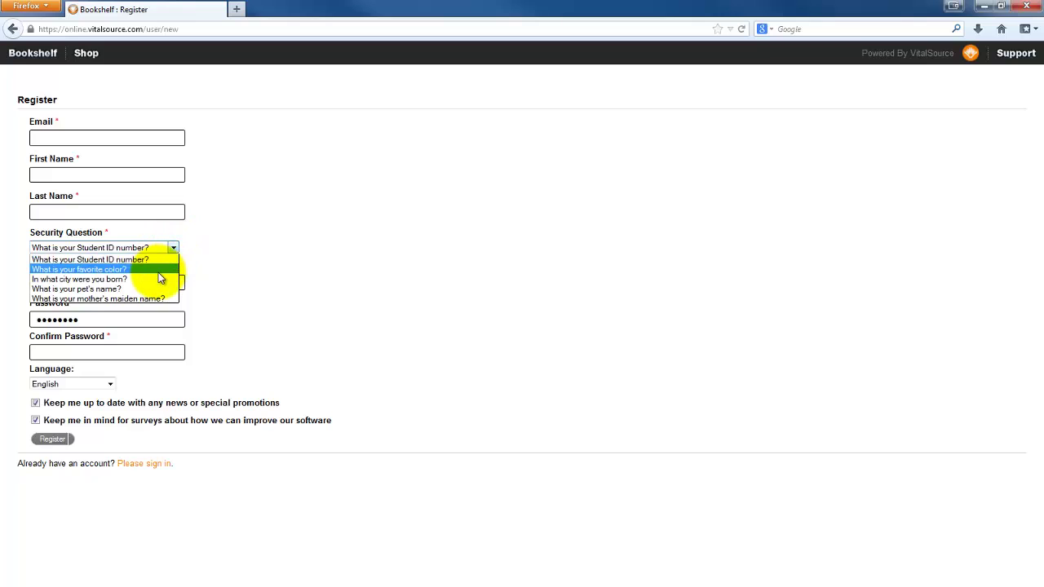
{"action": "left_click", "coordinate": [186, 284]}
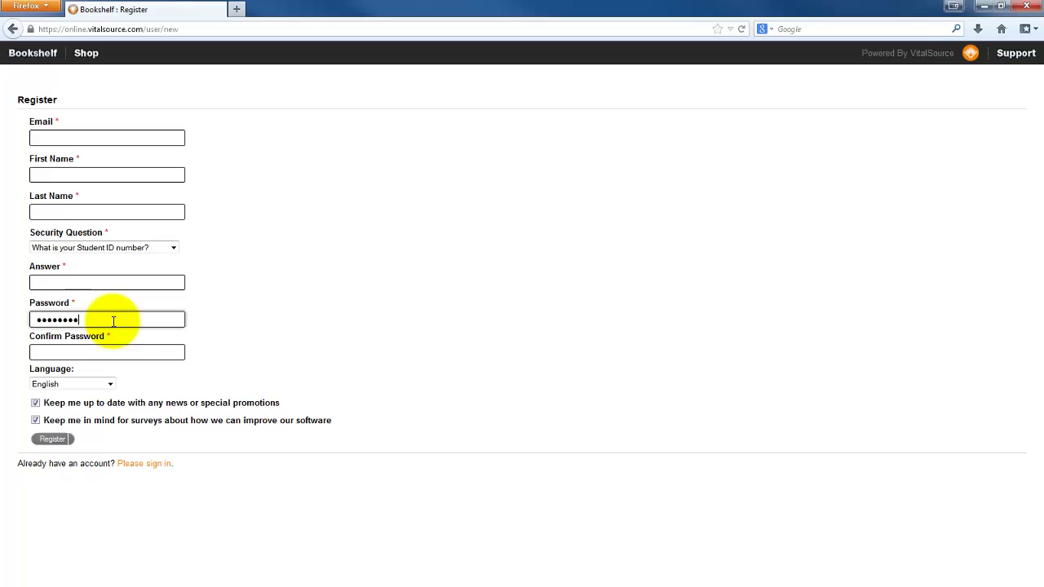
Delete the autofilled password, toggle the news opt-in, and return to the Bookshelf sign-in.
{"action": "left_click_drag", "start_coordinate": [111, 320], "coordinate": [3, 312]}
{"action": "key", "text": "BackSpace"}
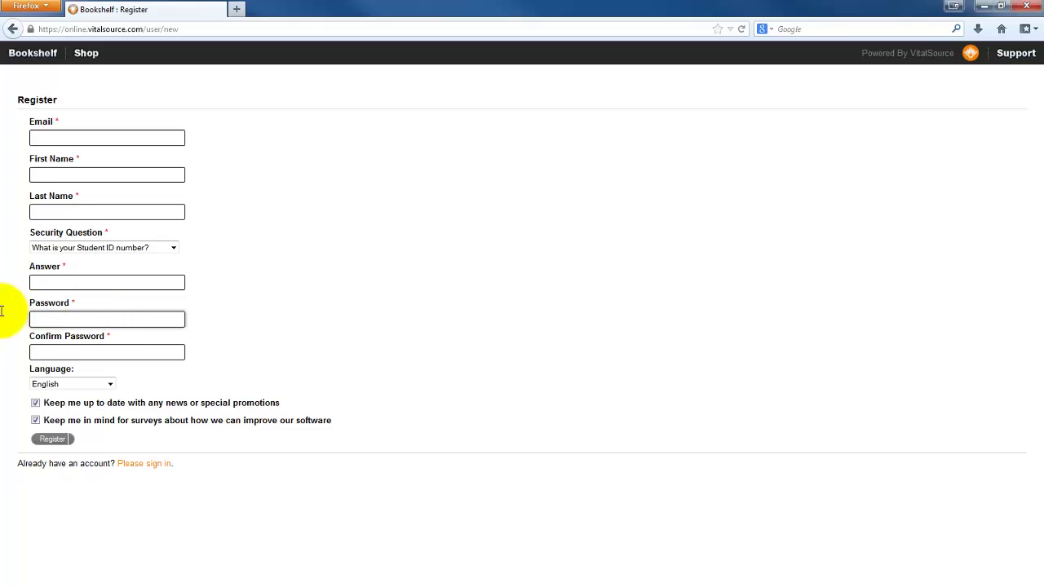
{"action": "key", "text": "Tab"}
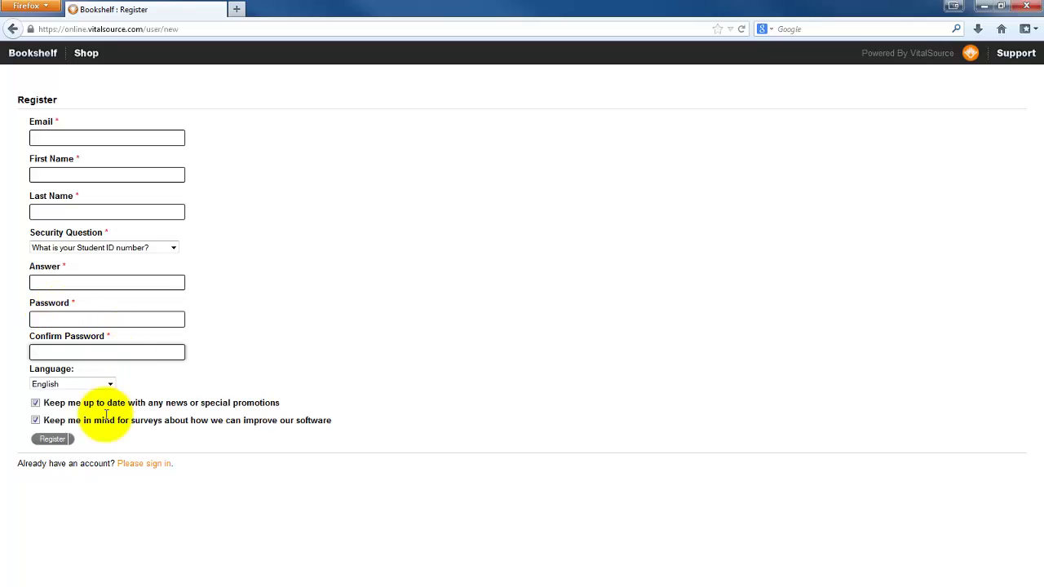
{"action": "left_click", "coordinate": [53, 407]}
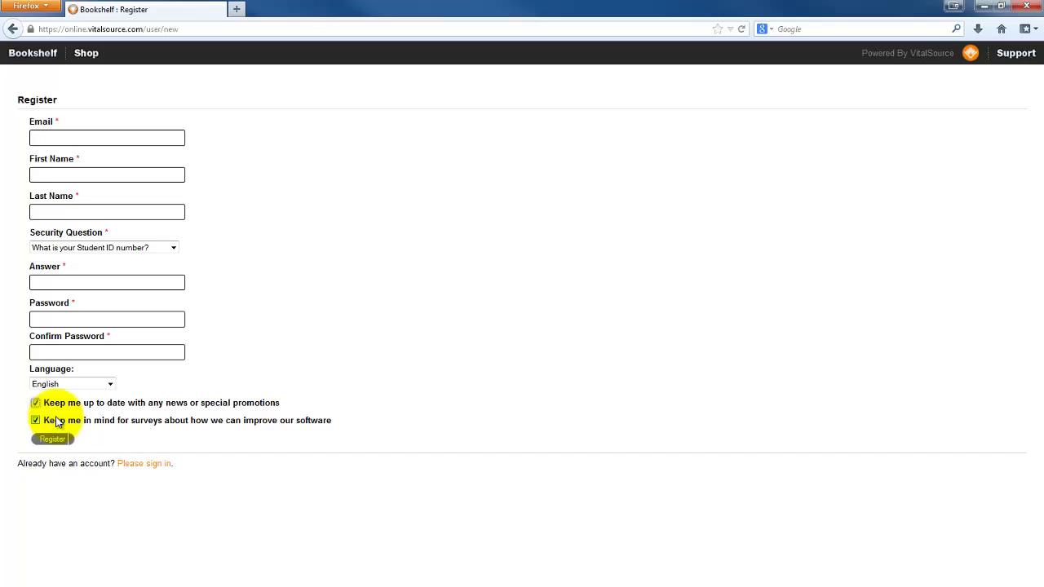
{"action": "left_click", "coordinate": [31, 54]}
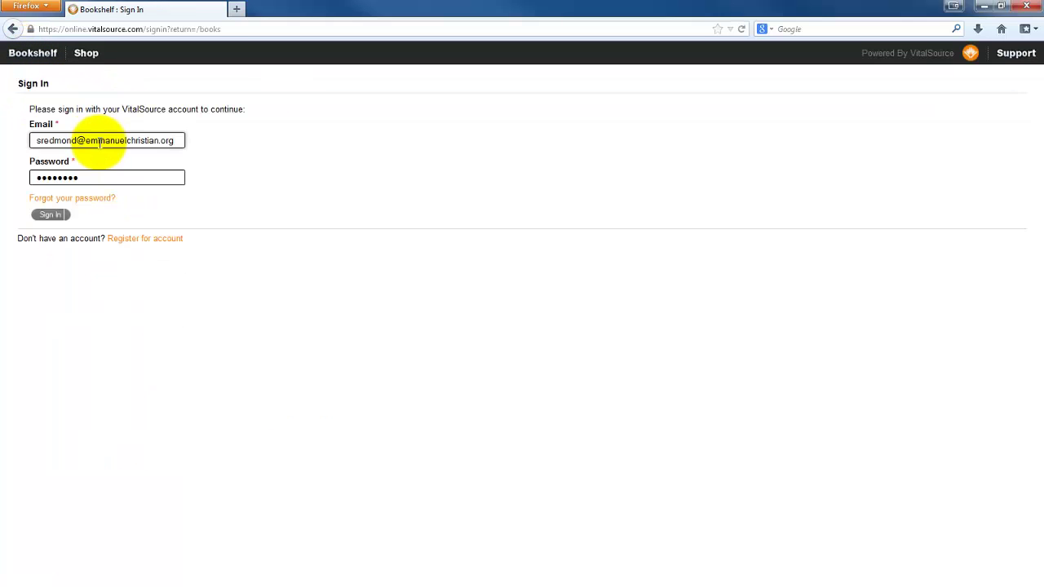
Sign in with the saved credentials to show Algebra 1, Algebra 2, Biology and Consumer Math.
{"action": "left_click", "coordinate": [61, 215]}
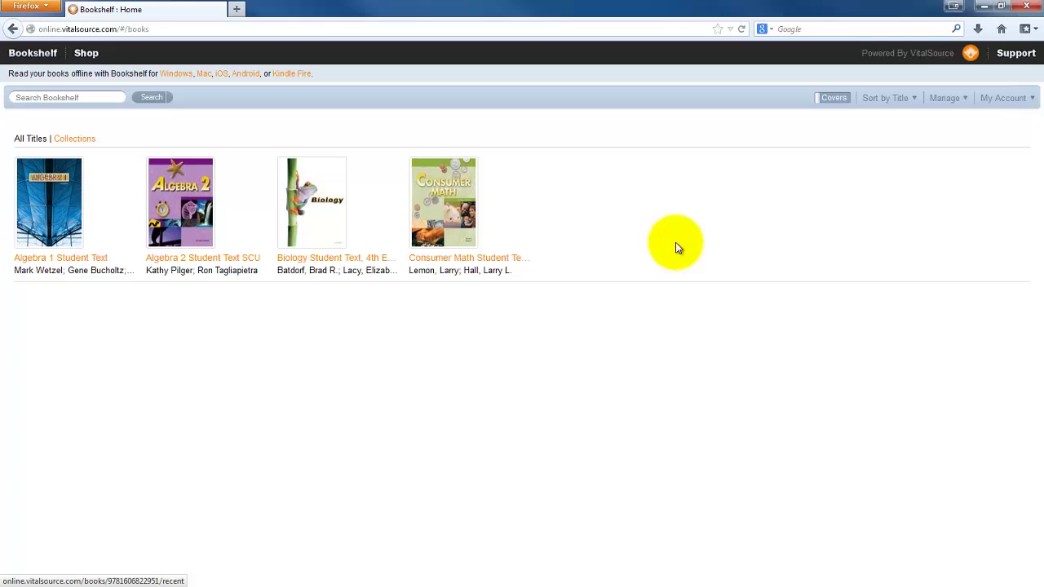
Switch the shelf to List view and back to Covers, check Sort and Manage, then open My Account.
{"action": "left_click", "coordinate": [846, 105]}
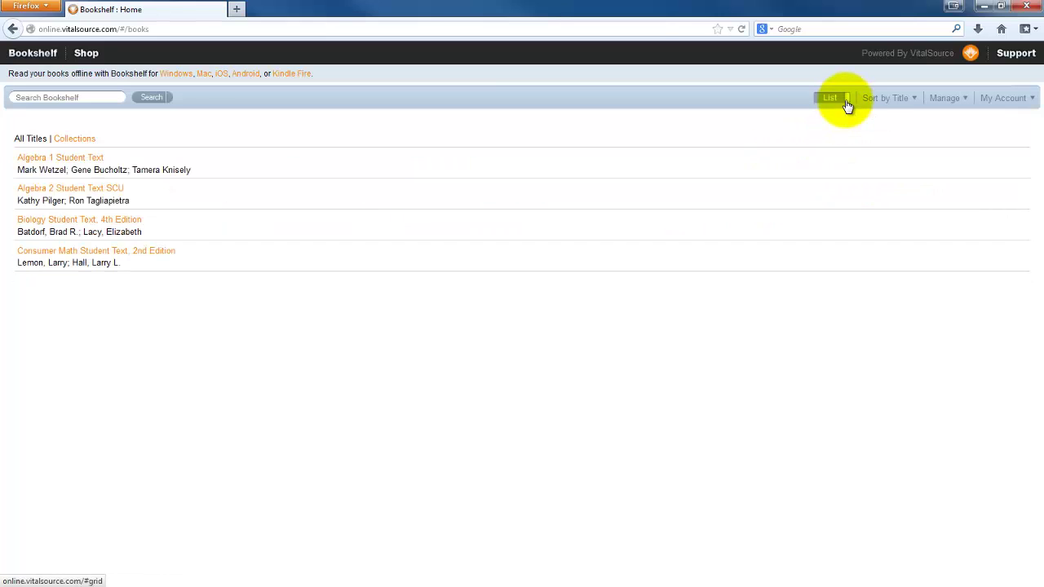
{"action": "left_click", "coordinate": [847, 105]}
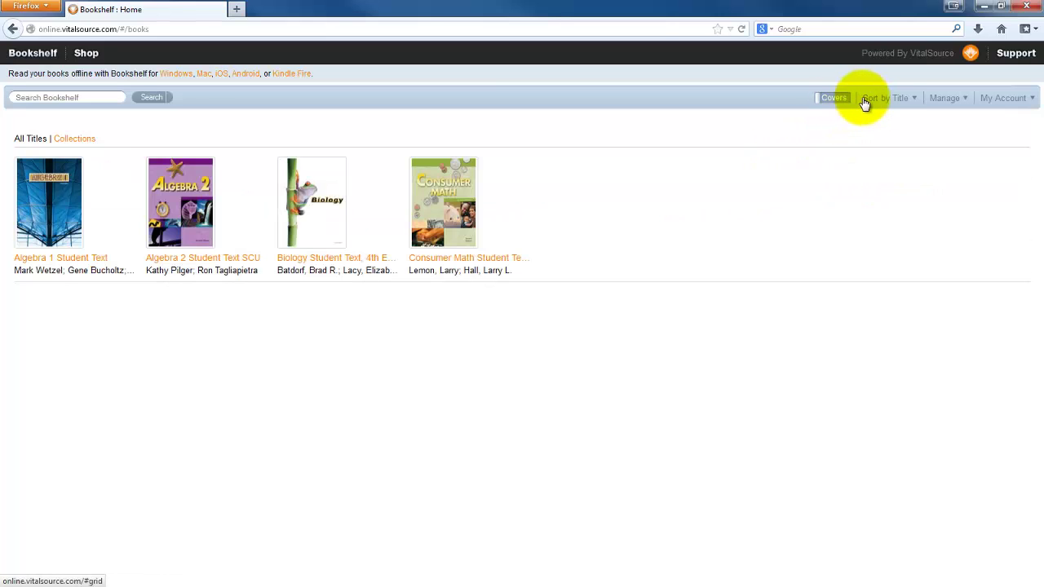
{"action": "left_click", "coordinate": [892, 98]}
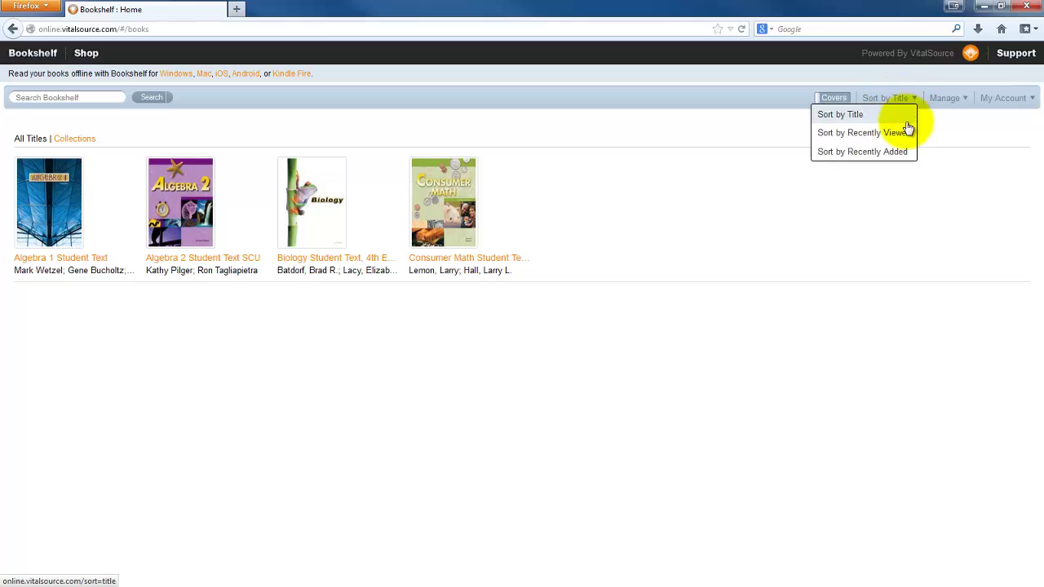
{"action": "left_click", "coordinate": [950, 148]}
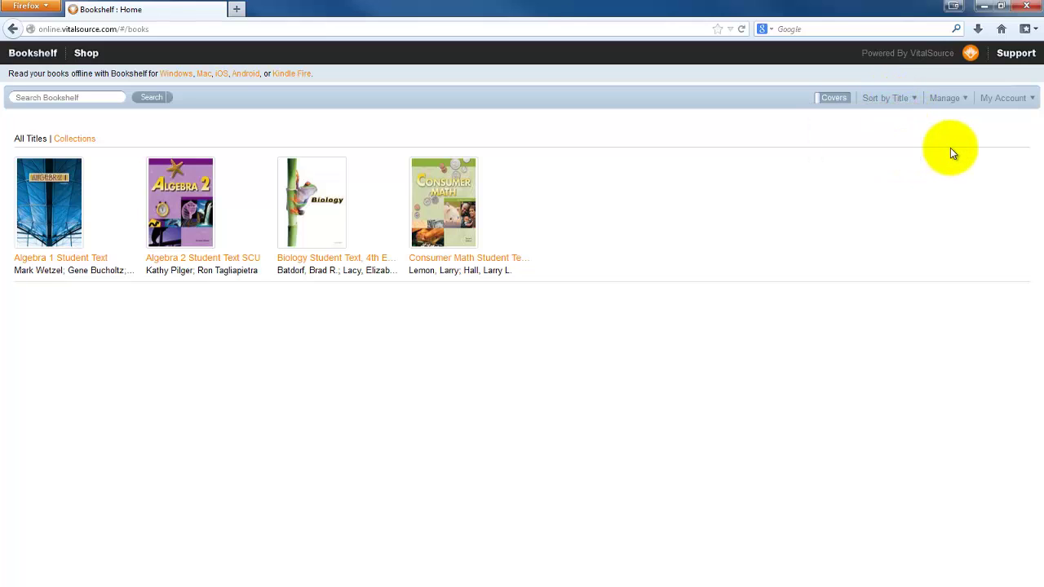
{"action": "left_click", "coordinate": [946, 99]}
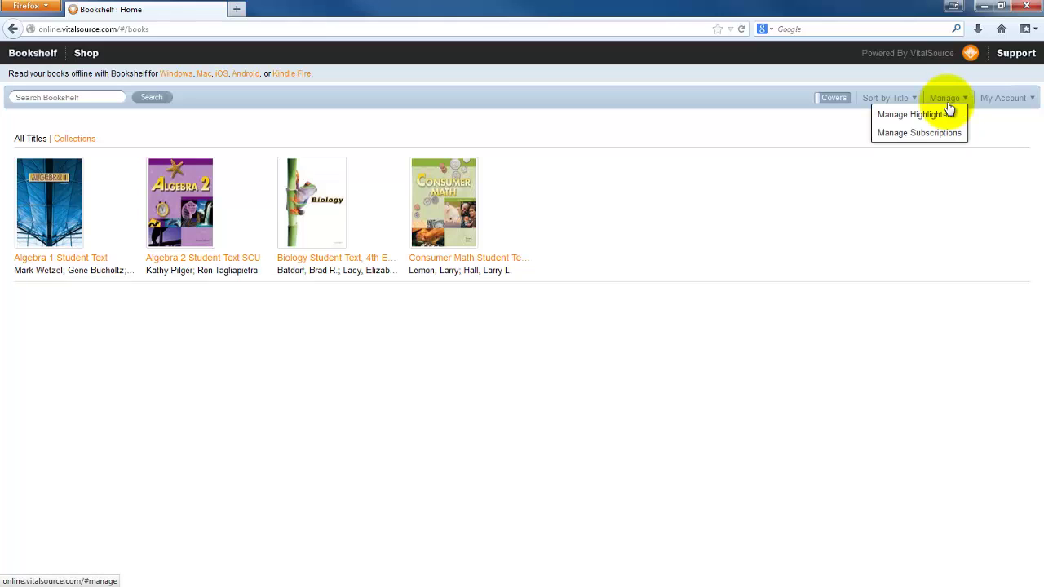
{"action": "left_click", "coordinate": [1015, 105]}
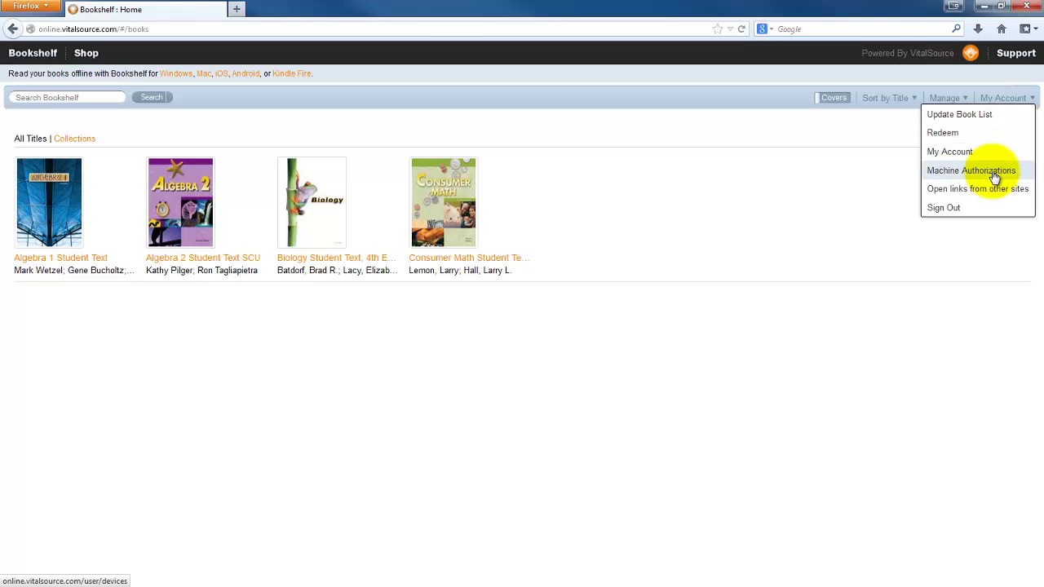
Open Machine Authorizations and select the authorized computer's name on the Activations page.
{"action": "left_click", "coordinate": [994, 177]}
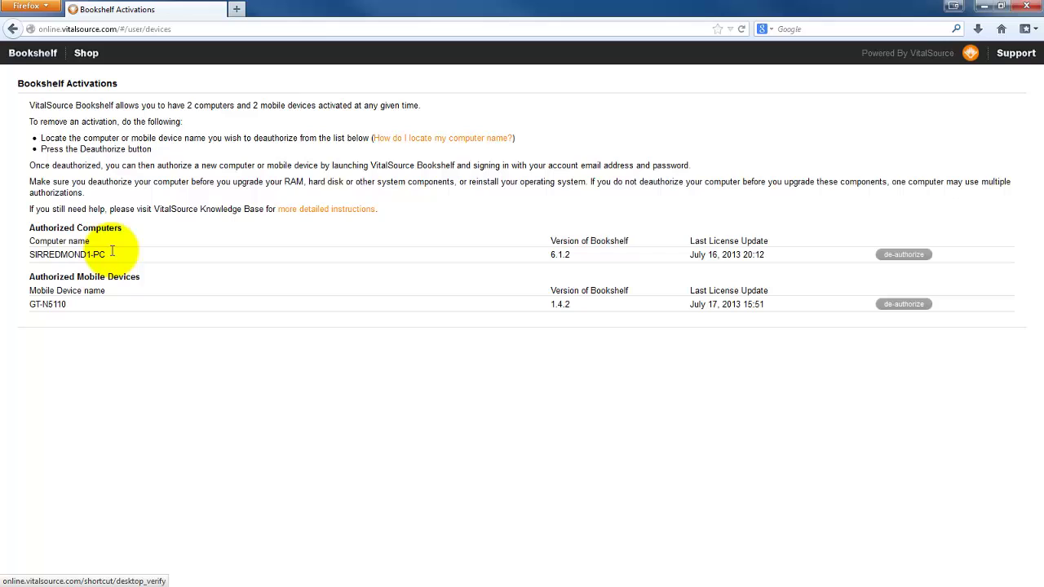
{"action": "left_click_drag", "start_coordinate": [106, 254], "coordinate": [30, 254]}
{"action": "left_click", "coordinate": [30, 255]}
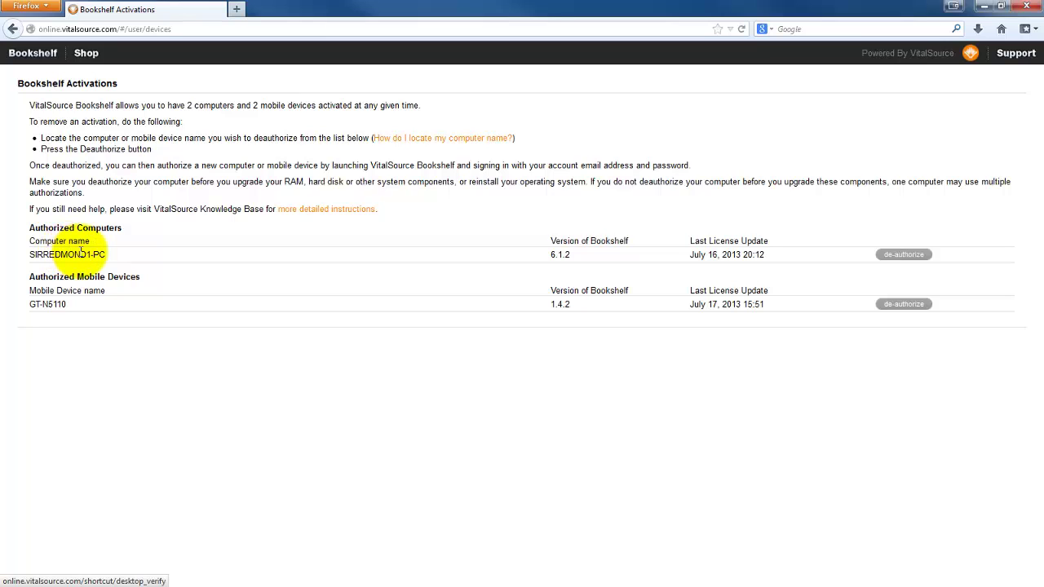
{"action": "double_click", "coordinate": [57, 254]}
{"action": "left_click", "coordinate": [110, 255]}
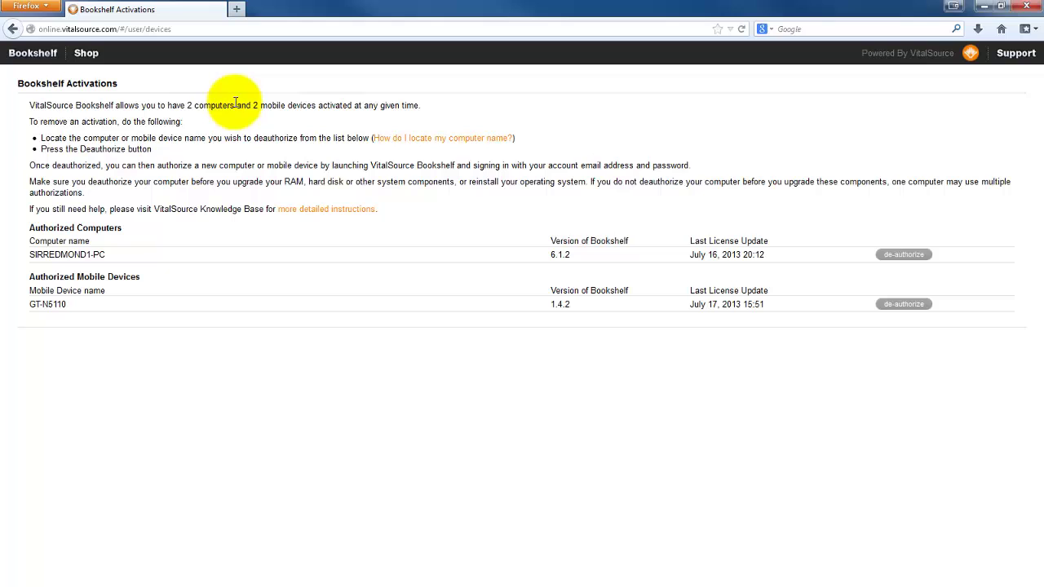
Return to the bookshelf and choose Redeem from My Account to show the Code To Redeem dialog.
{"action": "left_click", "coordinate": [32, 53]}
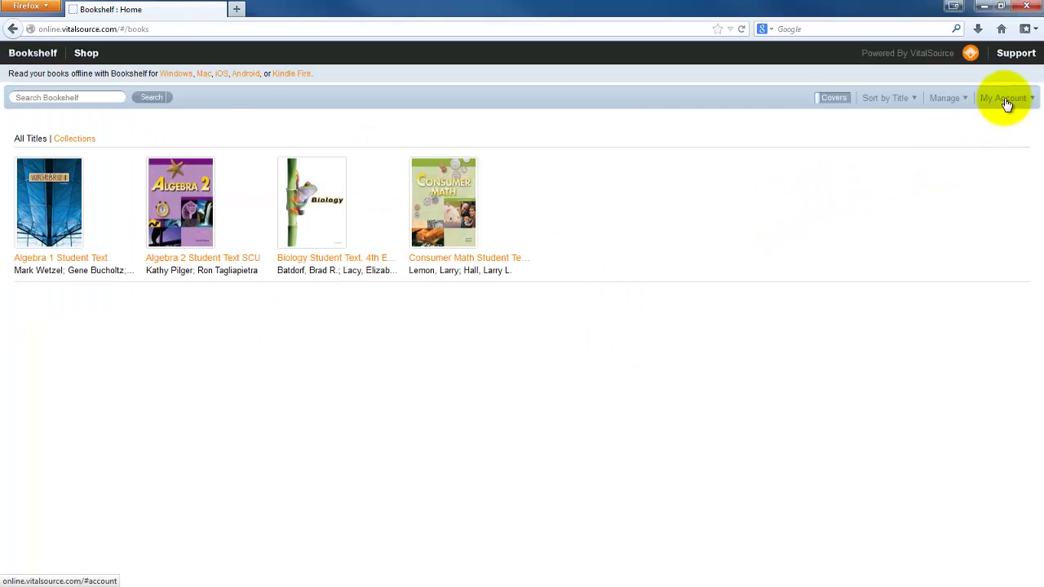
{"action": "left_click", "coordinate": [1007, 102]}
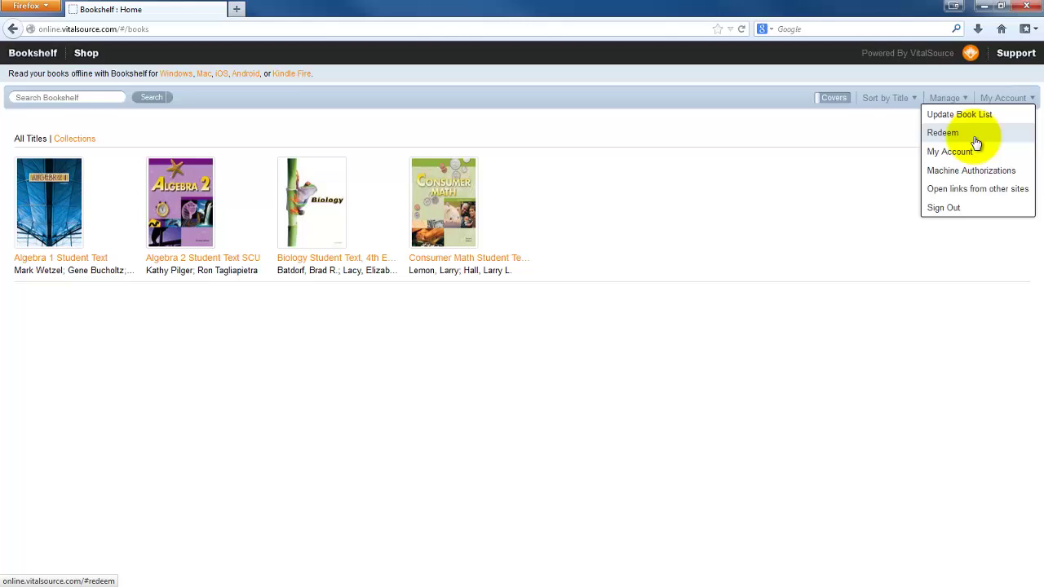
{"action": "left_click", "coordinate": [975, 136]}
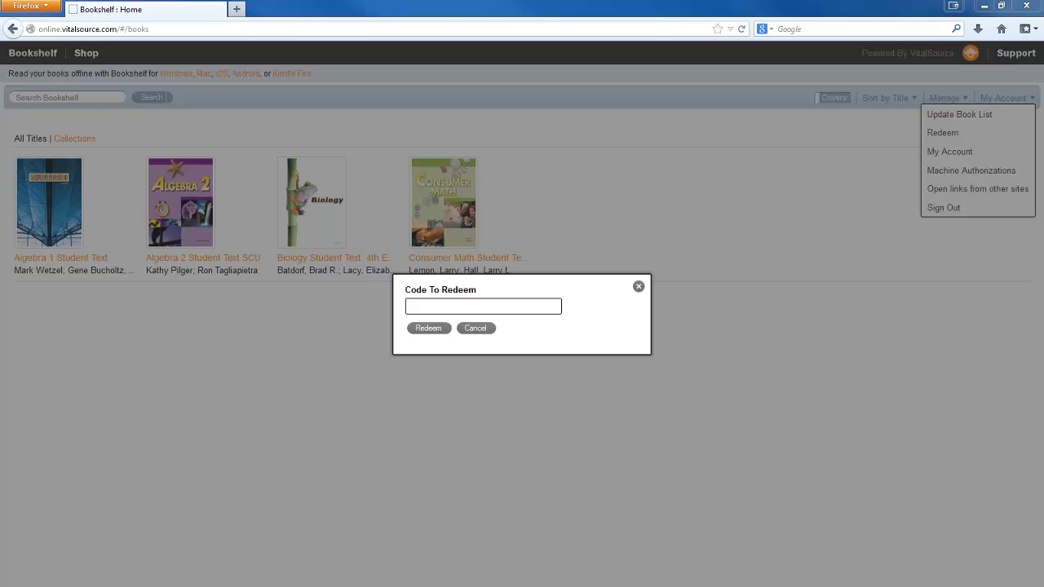
Paste the saved access code and redeem it to add Physics Student Text, 3rd Edition.
{"action": "left_click", "coordinate": [470, 306]}
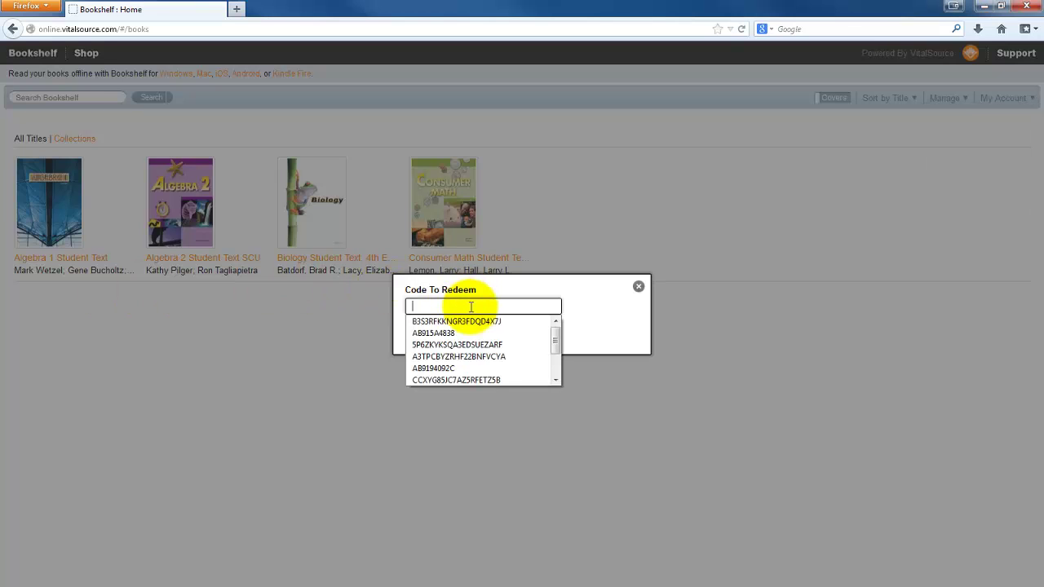
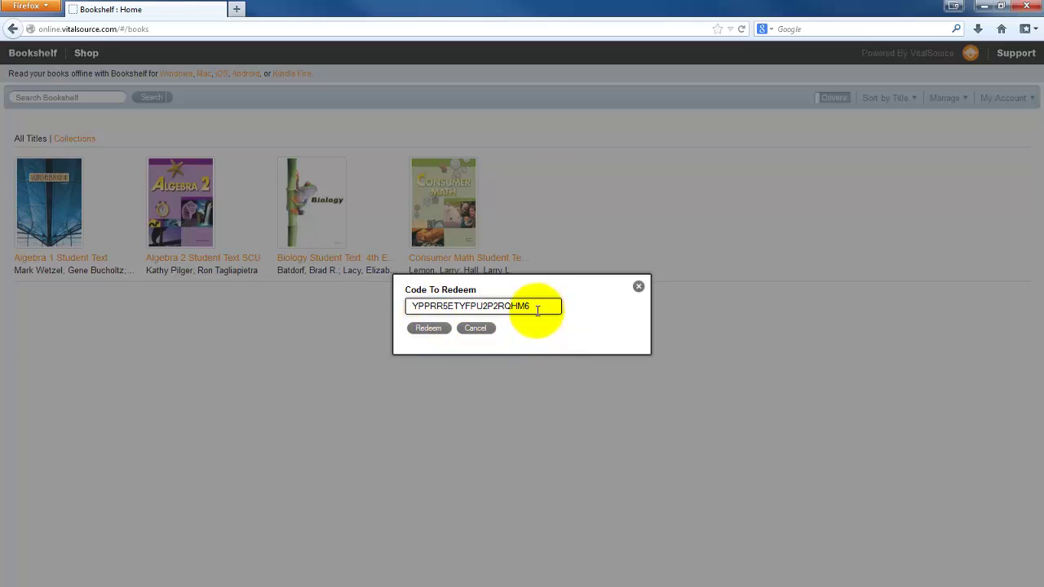
{"action": "left_click_drag", "start_coordinate": [534, 306], "coordinate": [409, 305]}
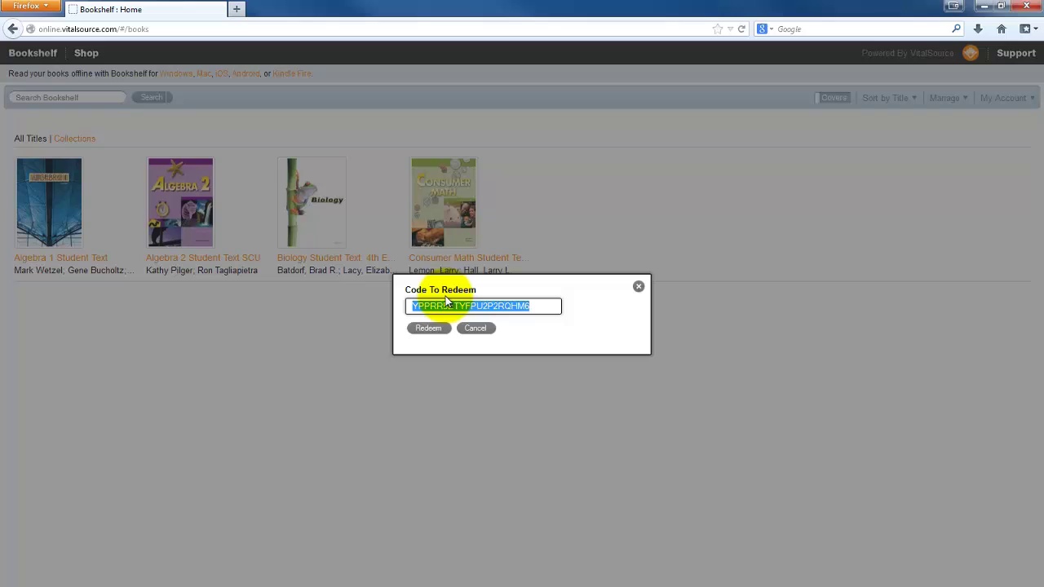
{"action": "left_click", "coordinate": [472, 308]}
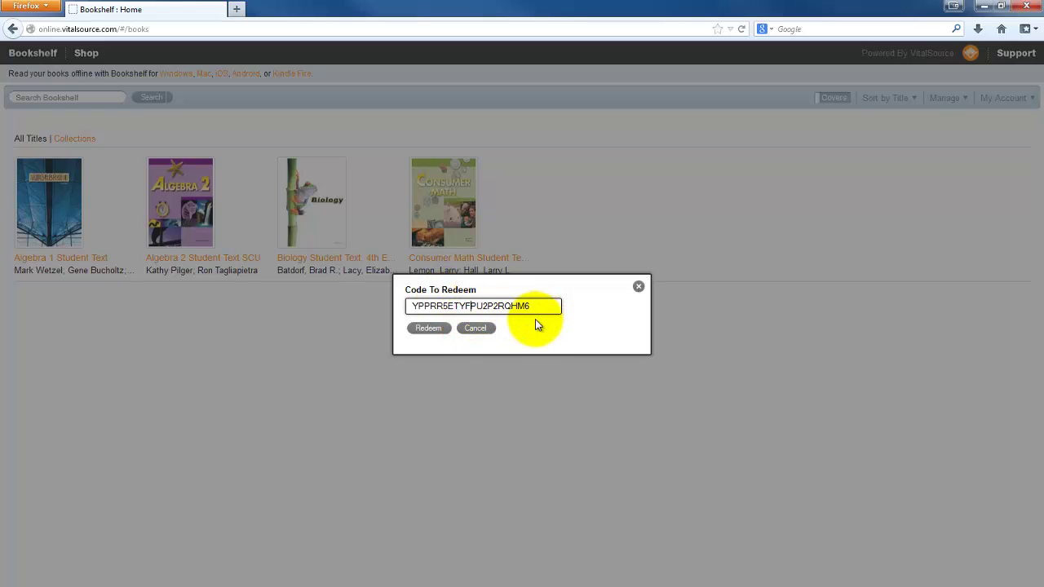
{"action": "left_click", "coordinate": [441, 330]}
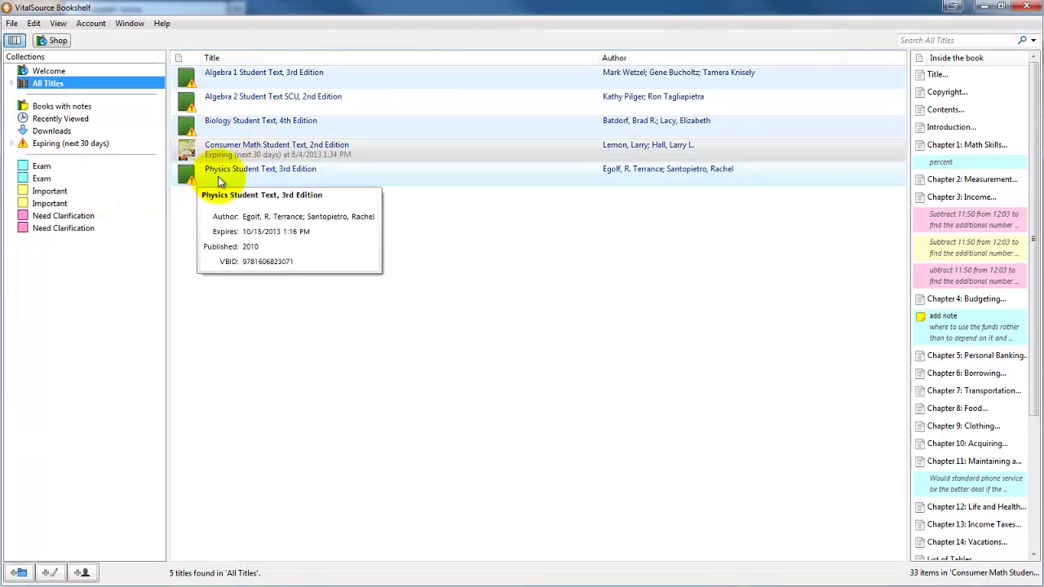
Open Physics Student Text, 3rd Edition, confirm its download, then cancel the download.
{"action": "left_click", "coordinate": [218, 181]}
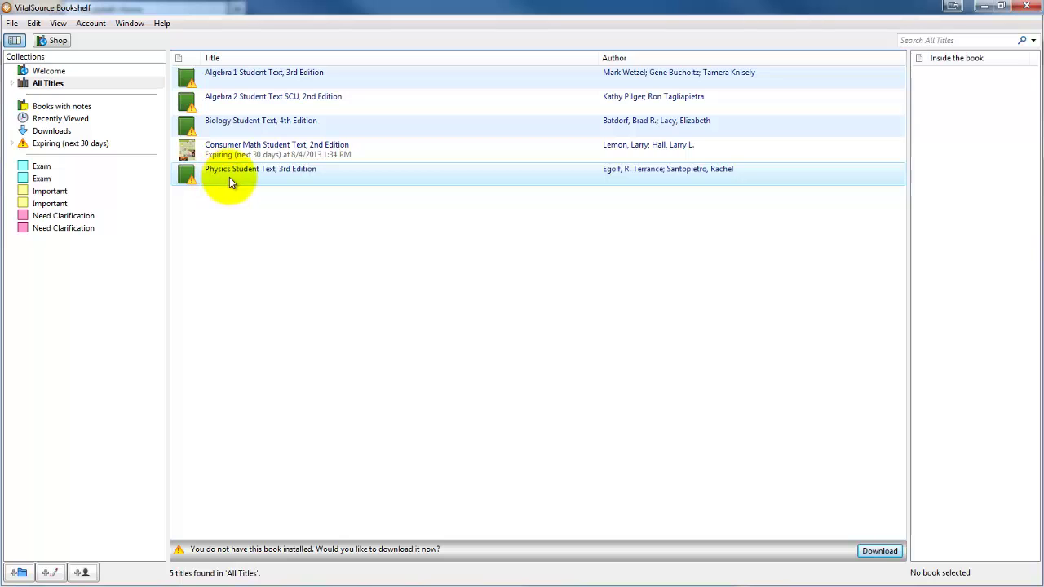
{"action": "double_click", "coordinate": [229, 181]}
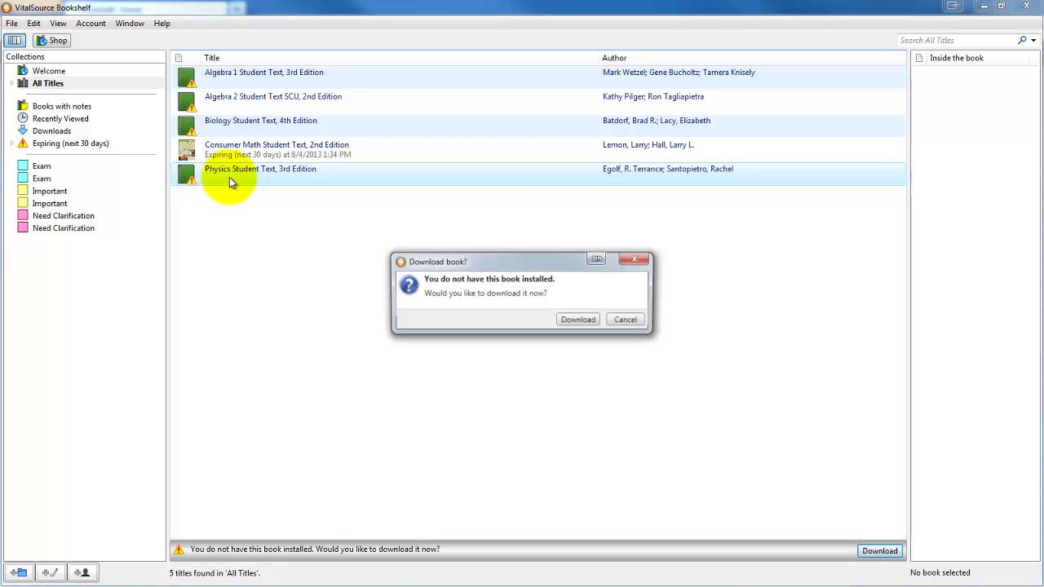
{"action": "left_click", "coordinate": [566, 322]}
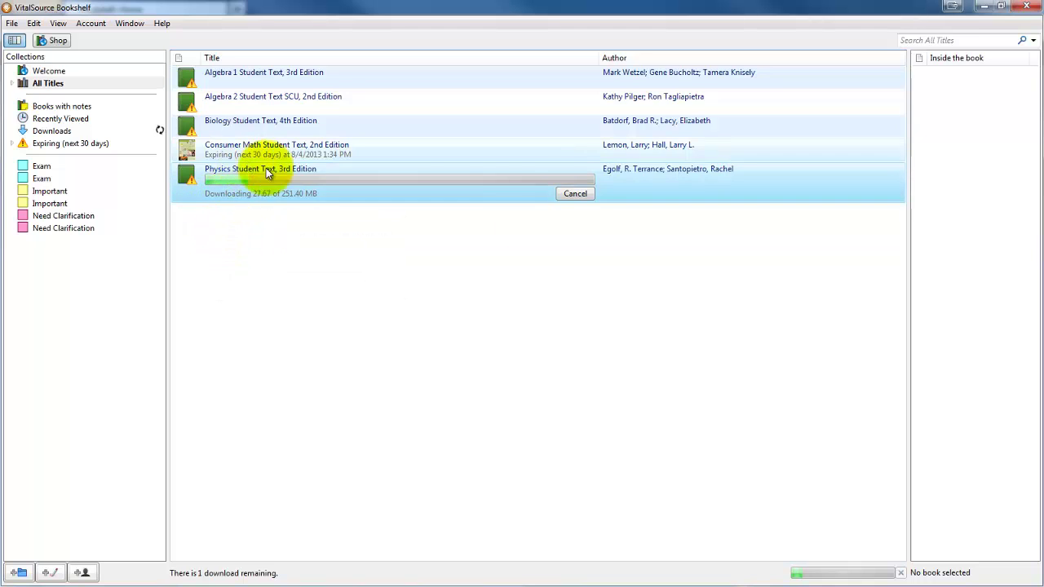
{"action": "left_click", "coordinate": [576, 194]}
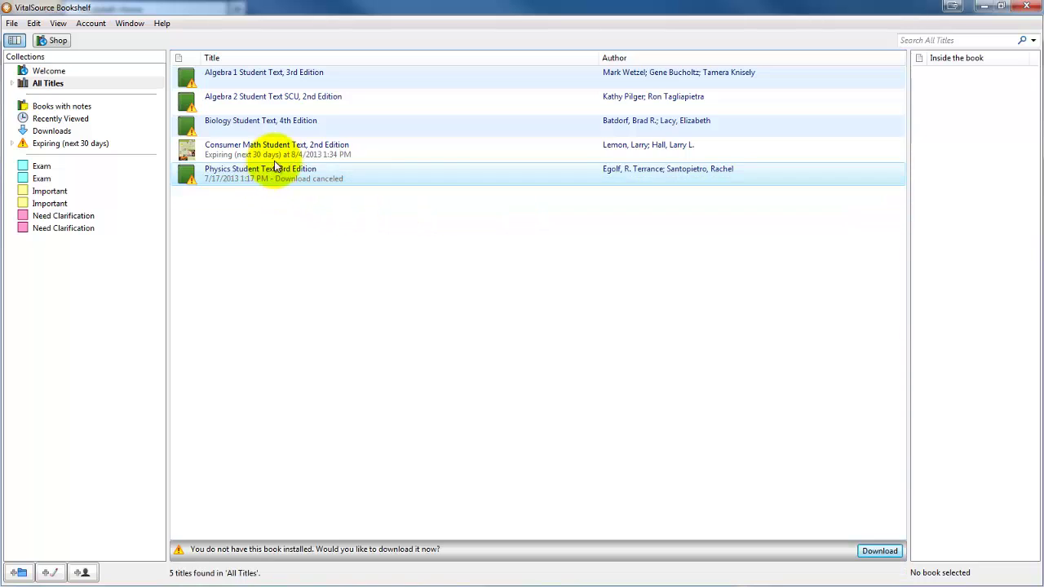
Open Consumer Math, expand Chapter 1, and jump via 1.2 Percent to 1.4 Operations with Integers.
{"action": "left_click", "coordinate": [281, 153]}
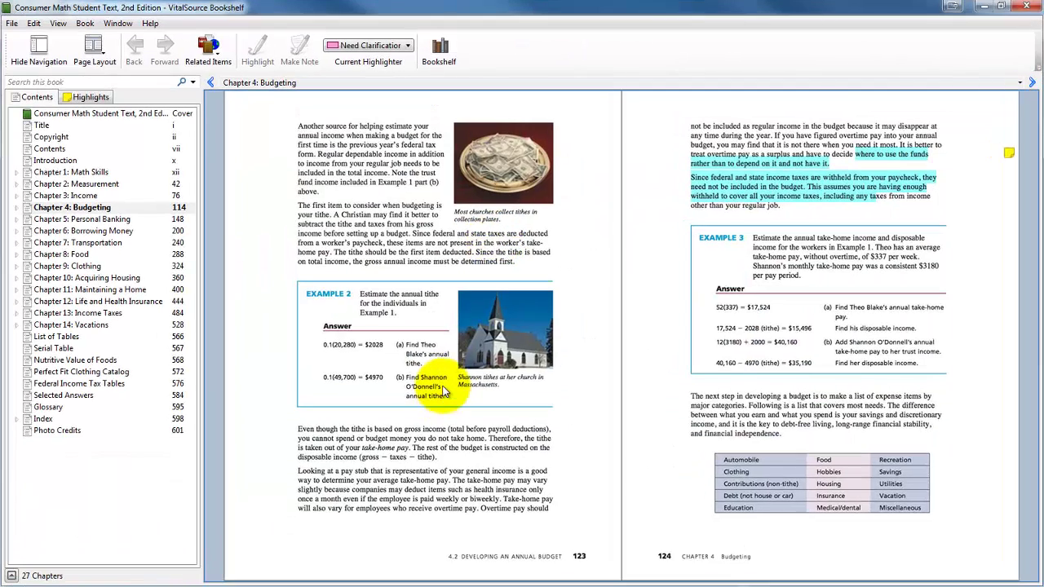
{"action": "left_click", "coordinate": [16, 172]}
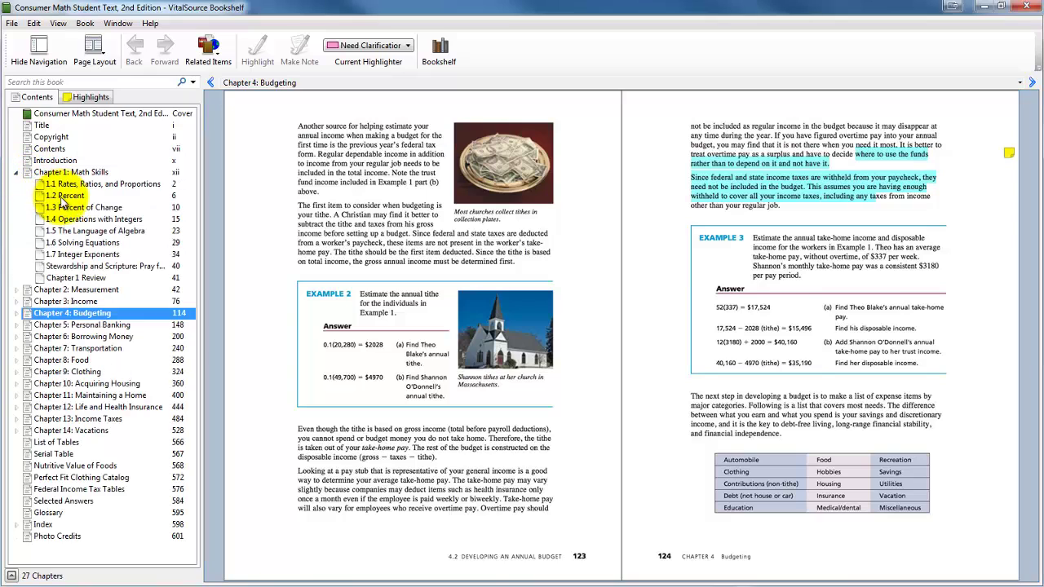
{"action": "left_click", "coordinate": [69, 196]}
{"action": "left_click", "coordinate": [81, 219]}
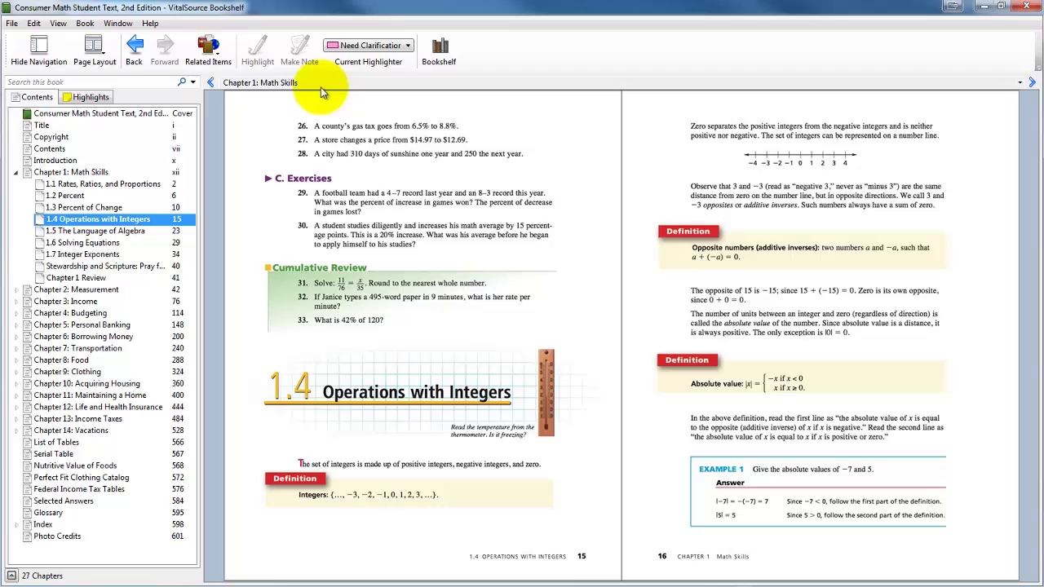
Switch to Continuous View and advance through section 1.4 to Adding Integers on page 16.
{"action": "left_click", "coordinate": [94, 51]}
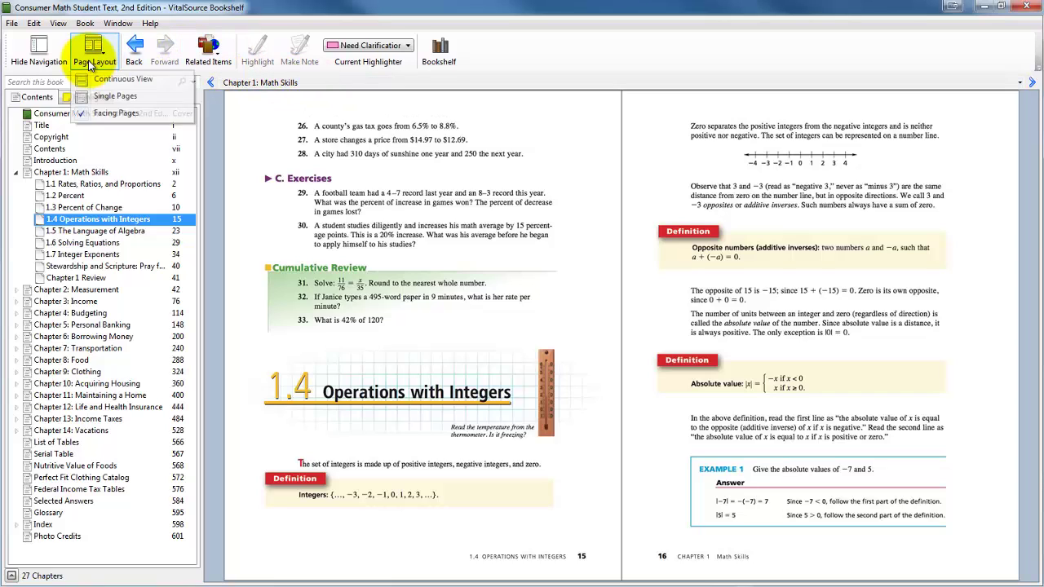
{"action": "left_click", "coordinate": [114, 79]}
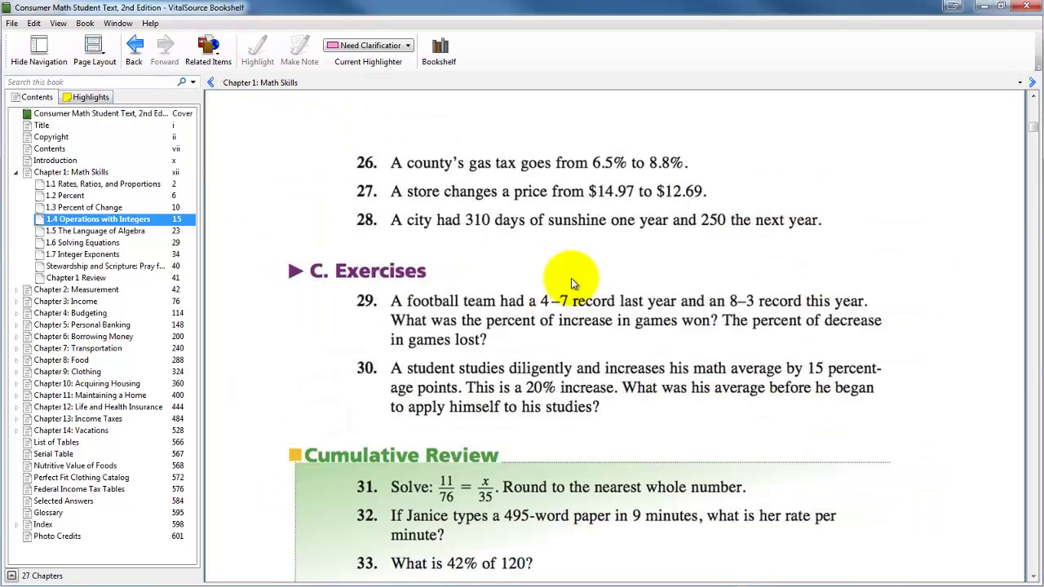
{"action": "left_click", "coordinate": [1032, 324]}
{"action": "left_click", "coordinate": [1032, 325]}
{"action": "left_click", "coordinate": [1032, 325]}
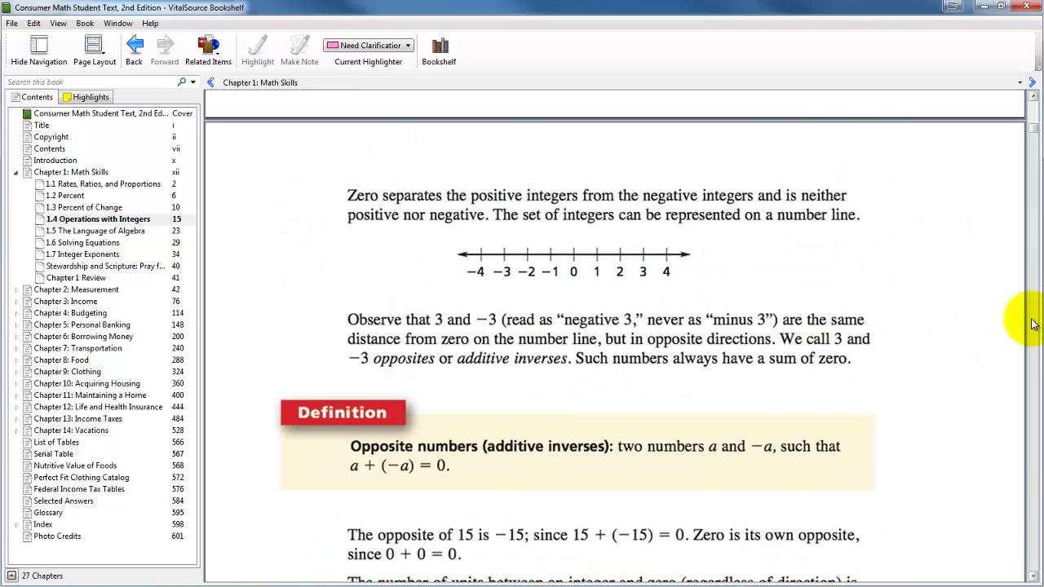
{"action": "left_click", "coordinate": [1032, 324]}
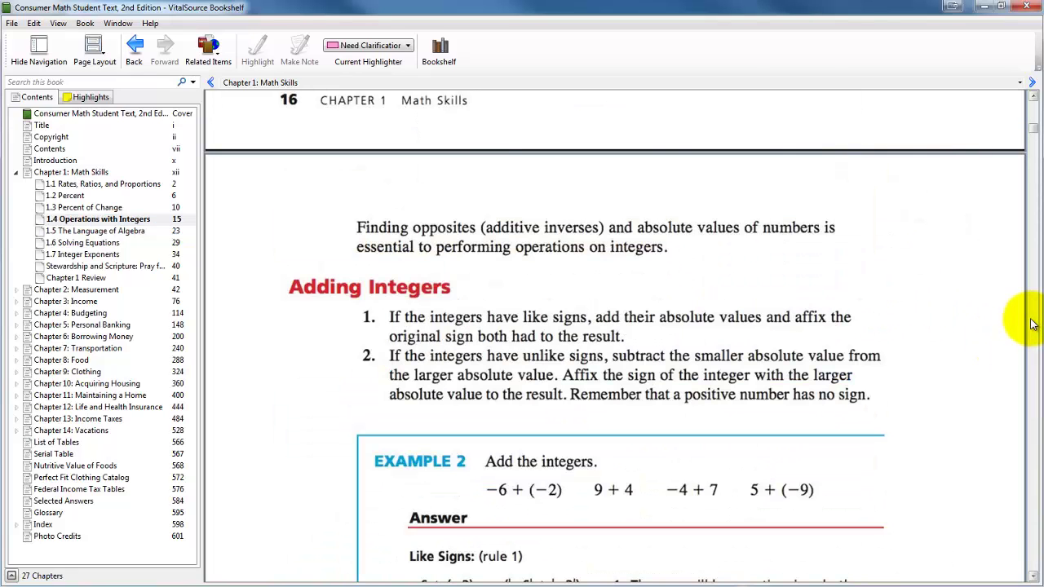
Switch to Single Pages layout and turn forward to page 18.
{"action": "left_click", "coordinate": [94, 50]}
{"action": "left_click", "coordinate": [99, 96]}
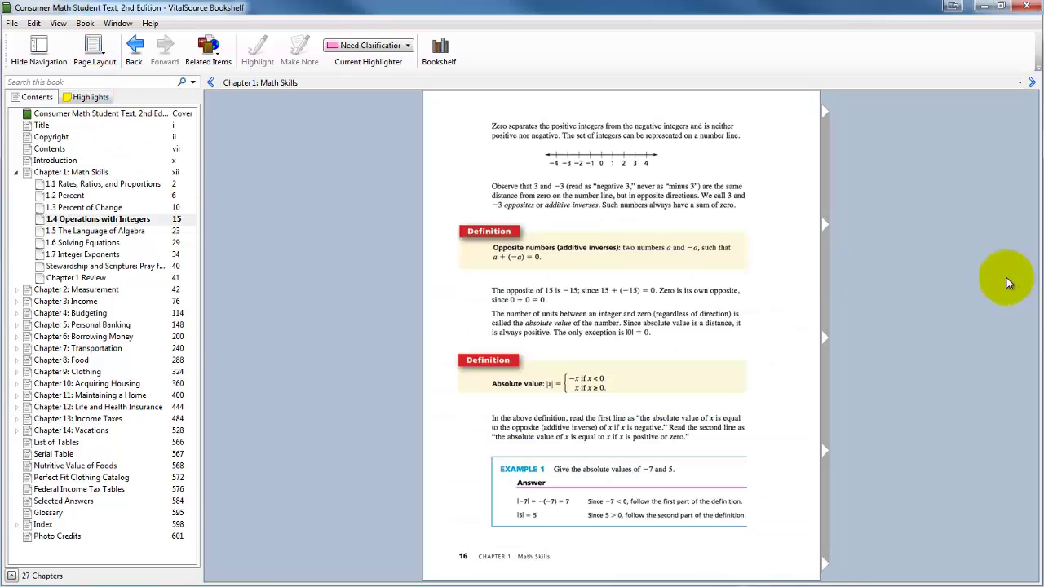
{"action": "left_click", "coordinate": [828, 275]}
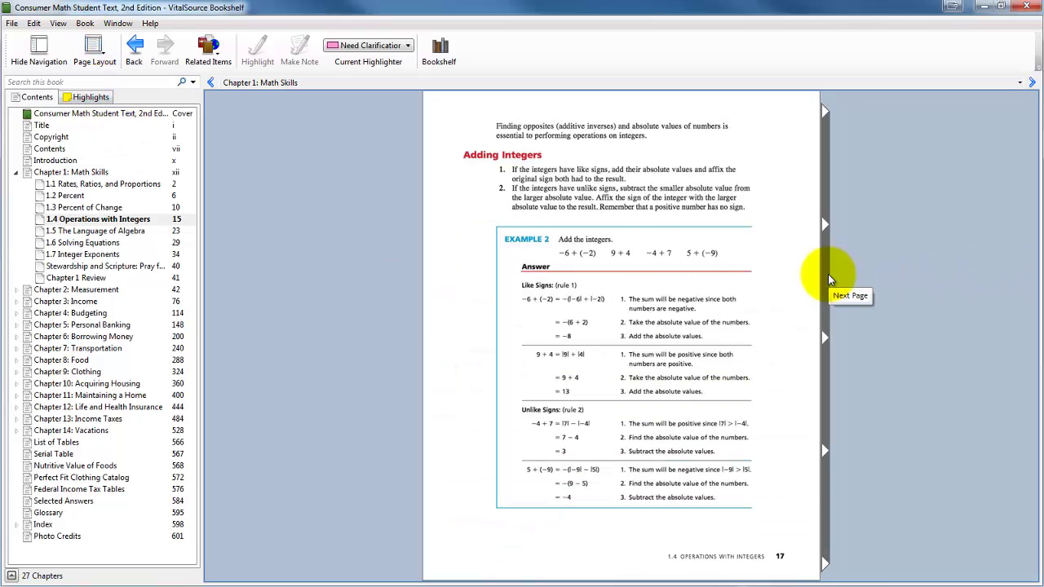
{"action": "left_click", "coordinate": [828, 276]}
Return to Facing Pages, turn to pages 19–20, then jump ahead to the next chapter.
{"action": "left_click", "coordinate": [102, 63]}
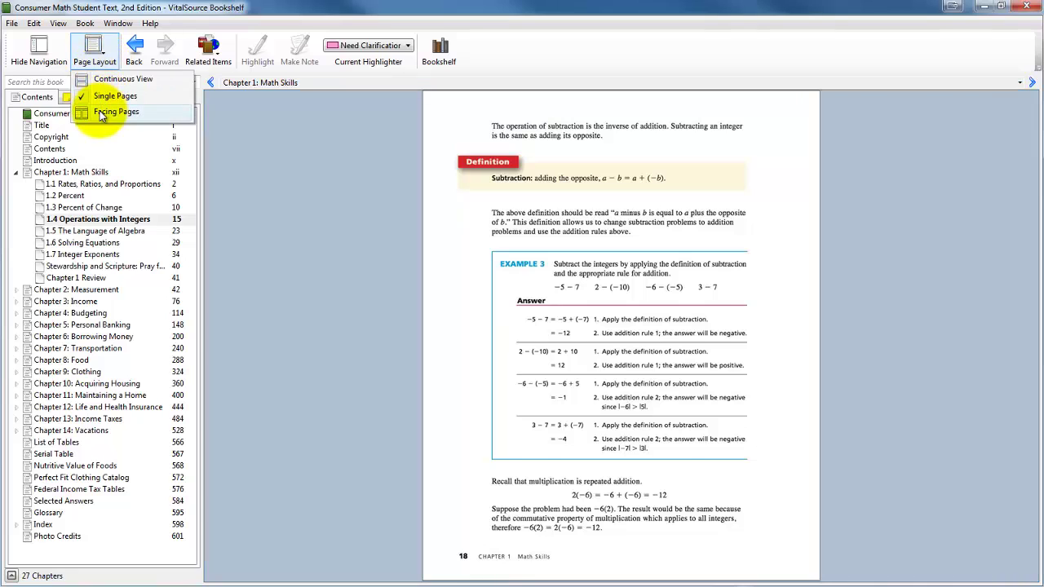
{"action": "left_click", "coordinate": [102, 109]}
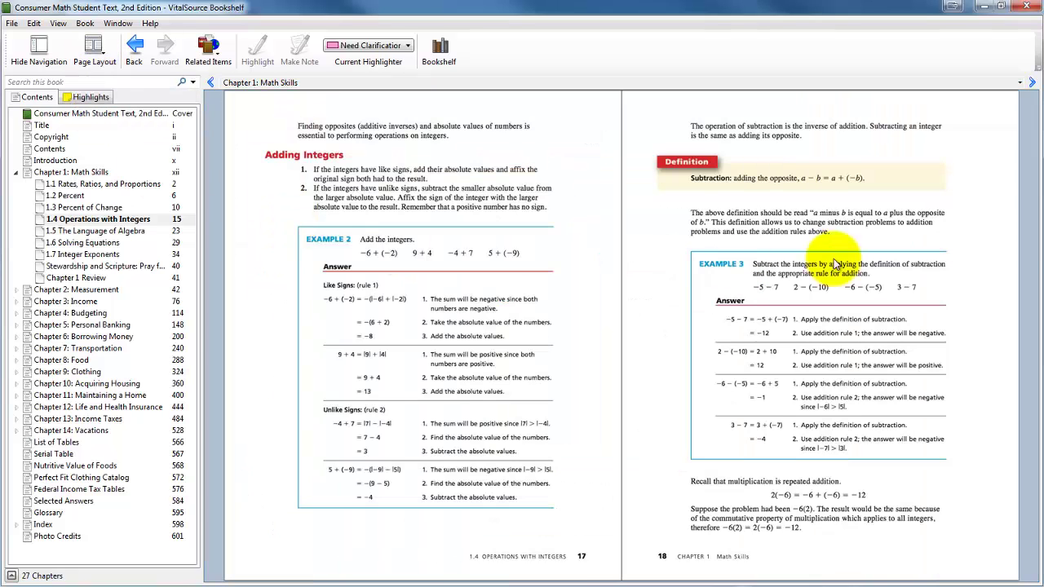
{"action": "left_click", "coordinate": [1029, 245]}
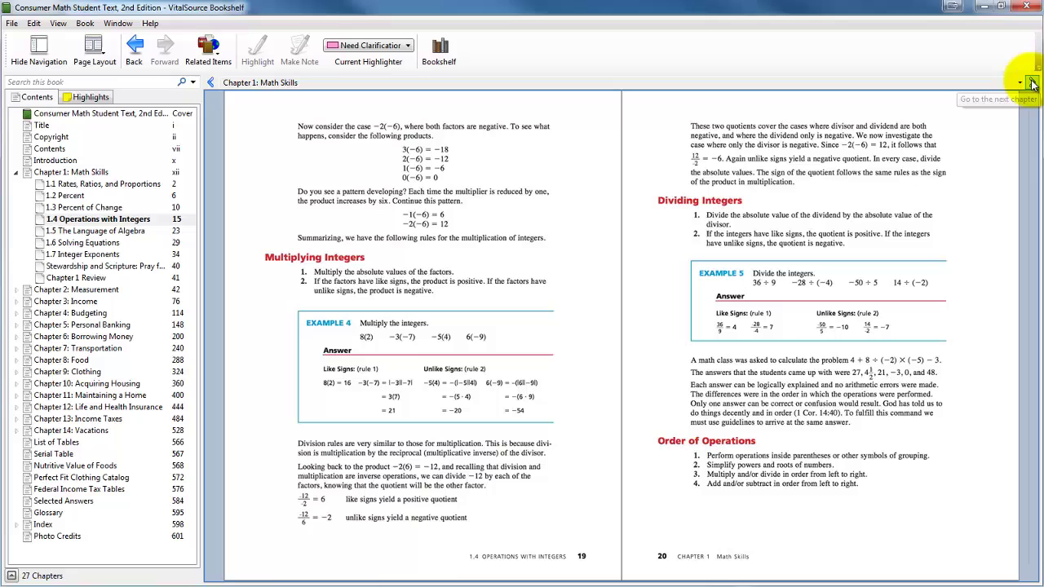
{"action": "left_click", "coordinate": [1032, 84]}
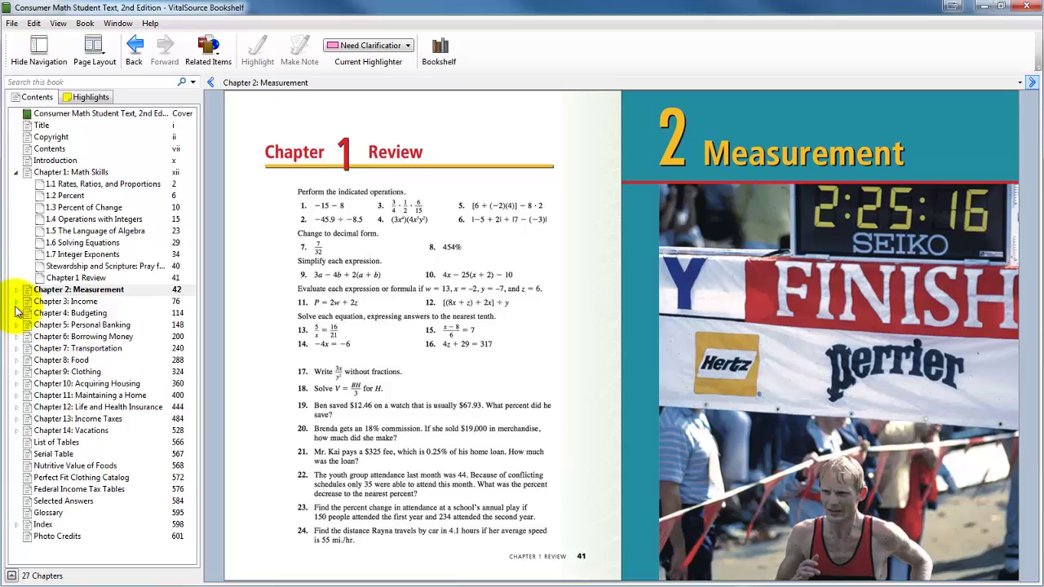
Select question 20's paragraph on page 41 and check the highlighter colour categories, leaving Need Clarification current.
{"action": "triple_click", "coordinate": [327, 406]}
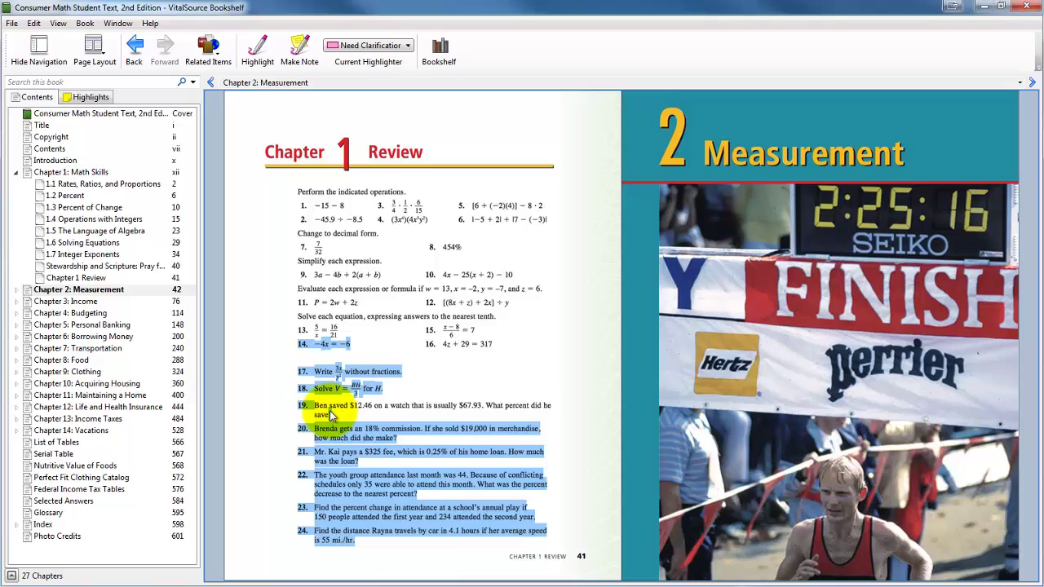
{"action": "left_click", "coordinate": [331, 414]}
{"action": "triple_click", "coordinate": [314, 410]}
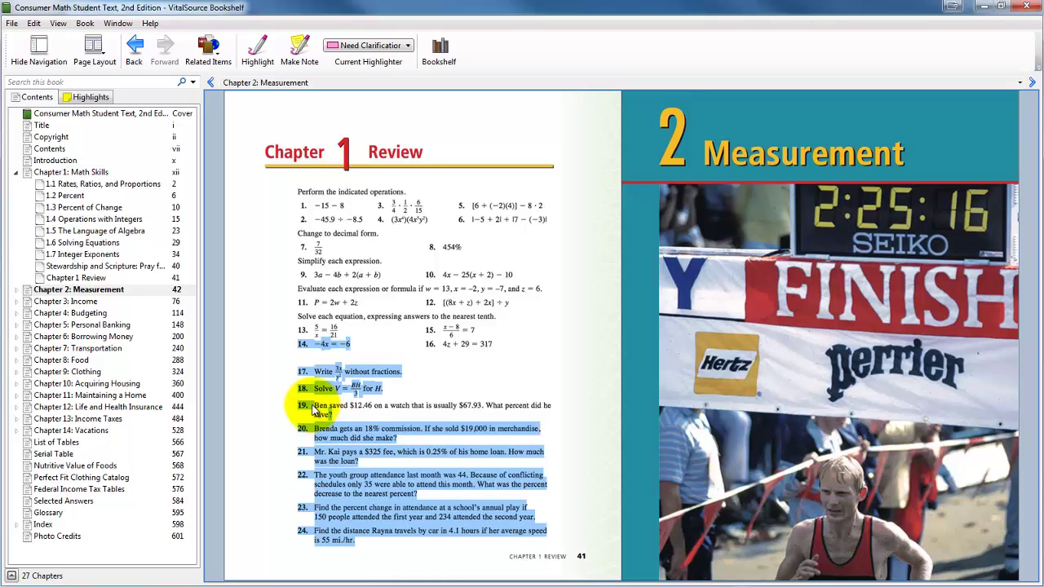
{"action": "left_click", "coordinate": [318, 408]}
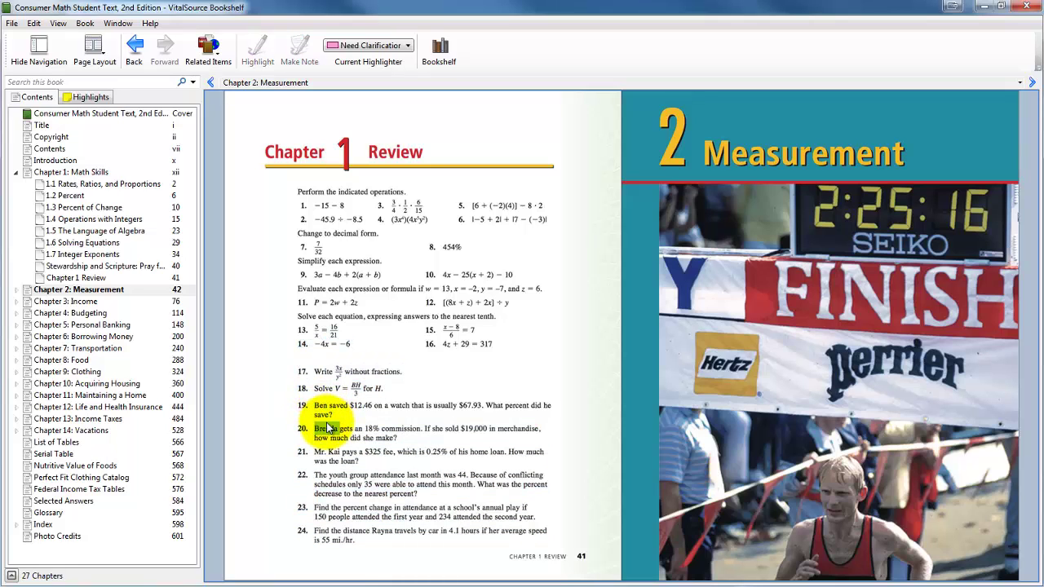
{"action": "double_click", "coordinate": [327, 427]}
{"action": "left_click", "coordinate": [333, 429]}
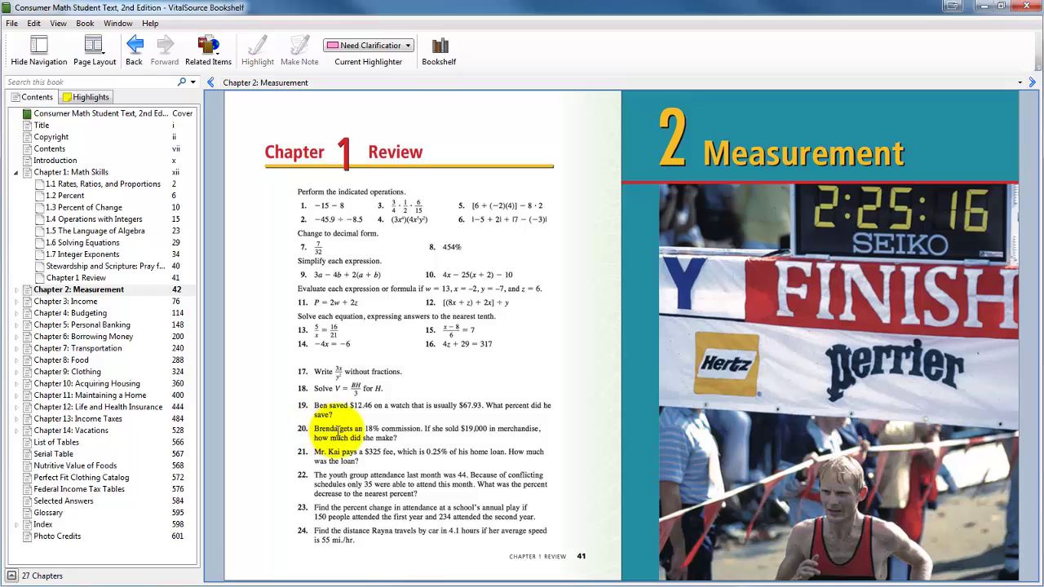
{"action": "triple_click", "coordinate": [383, 437]}
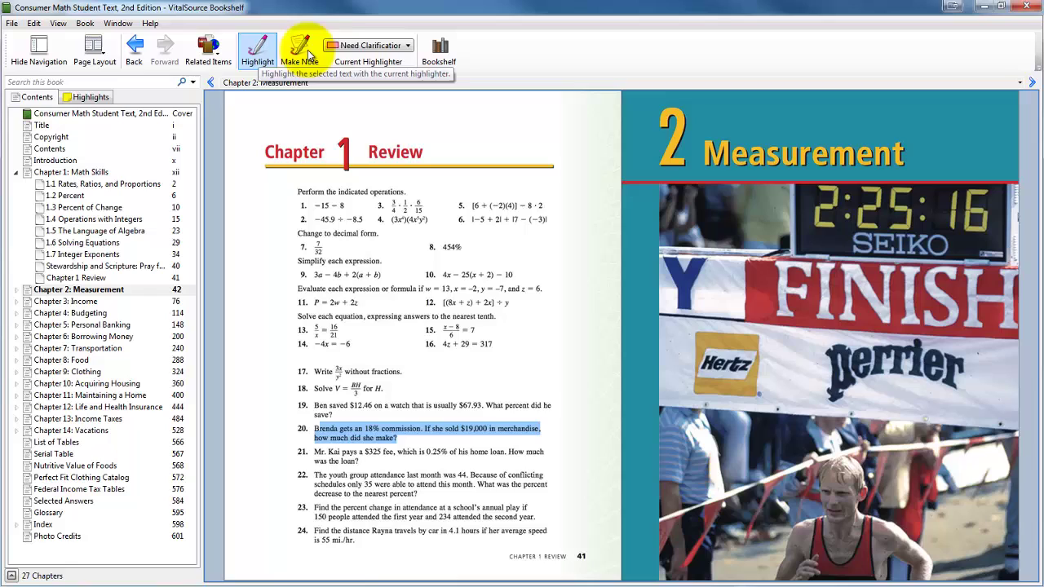
{"action": "left_click", "coordinate": [351, 46]}
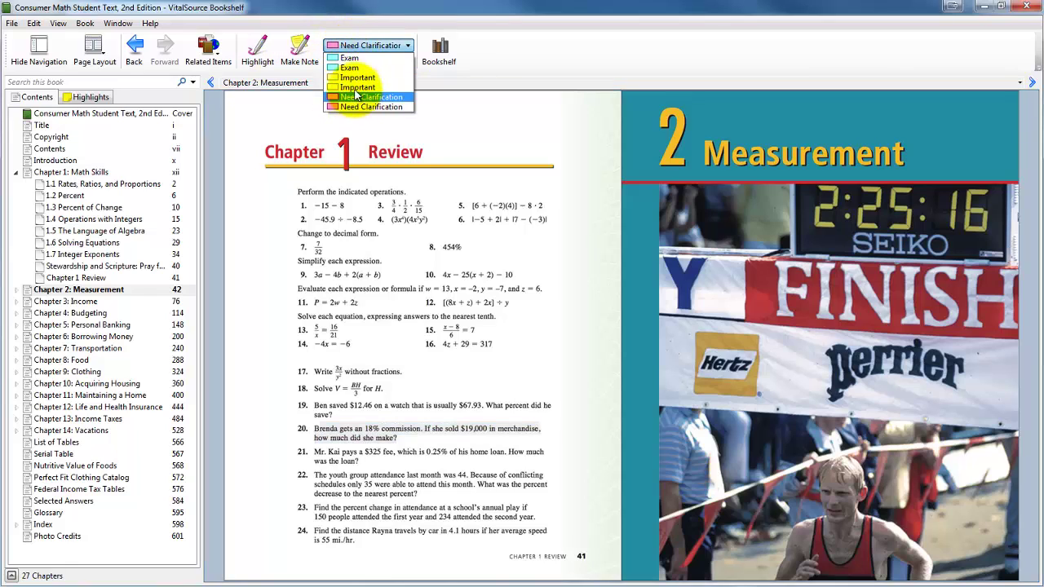
{"action": "left_click", "coordinate": [372, 44]}
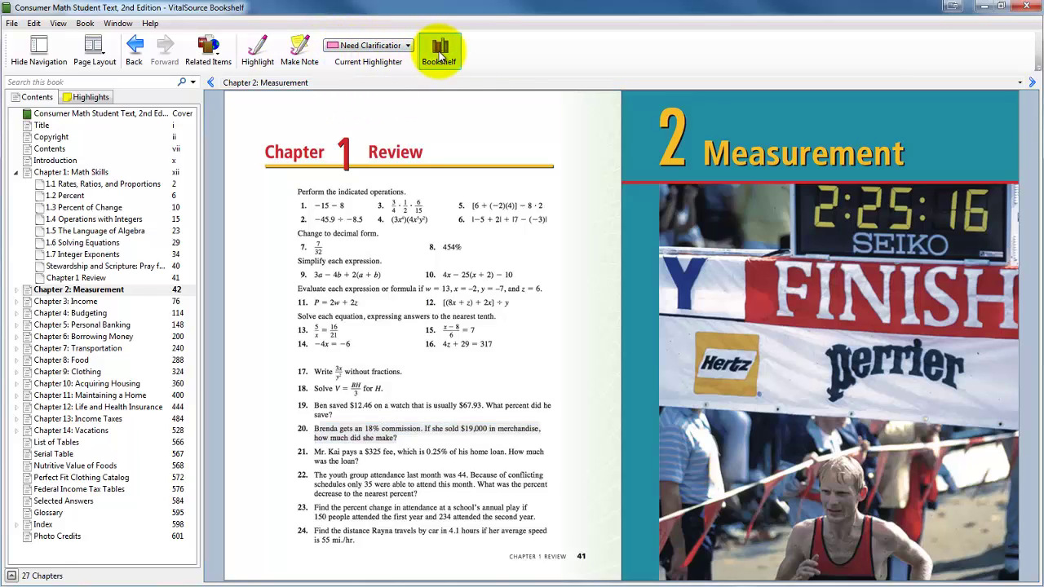
View the library of all titles, then close the library and the Consumer Math reader windows.
{"action": "left_click", "coordinate": [439, 53]}
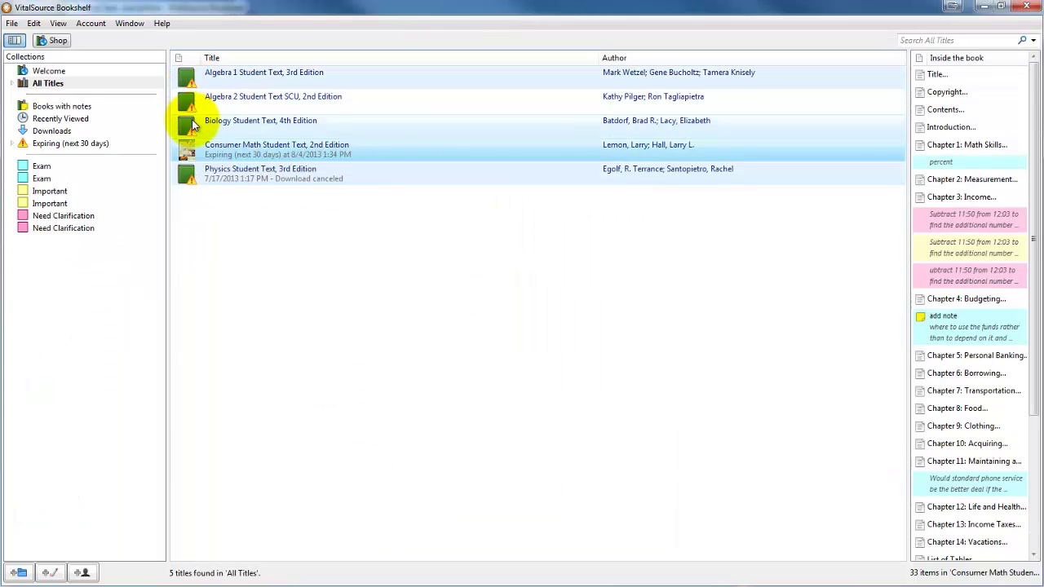
{"action": "mouse_move", "coordinate": [198, 82]}
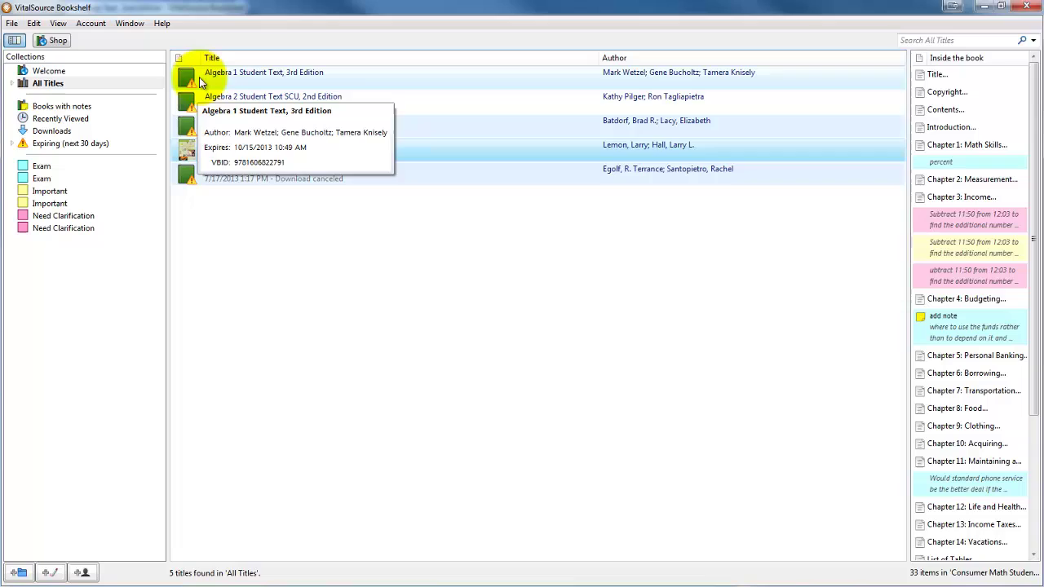
{"action": "left_click", "coordinate": [1027, 10]}
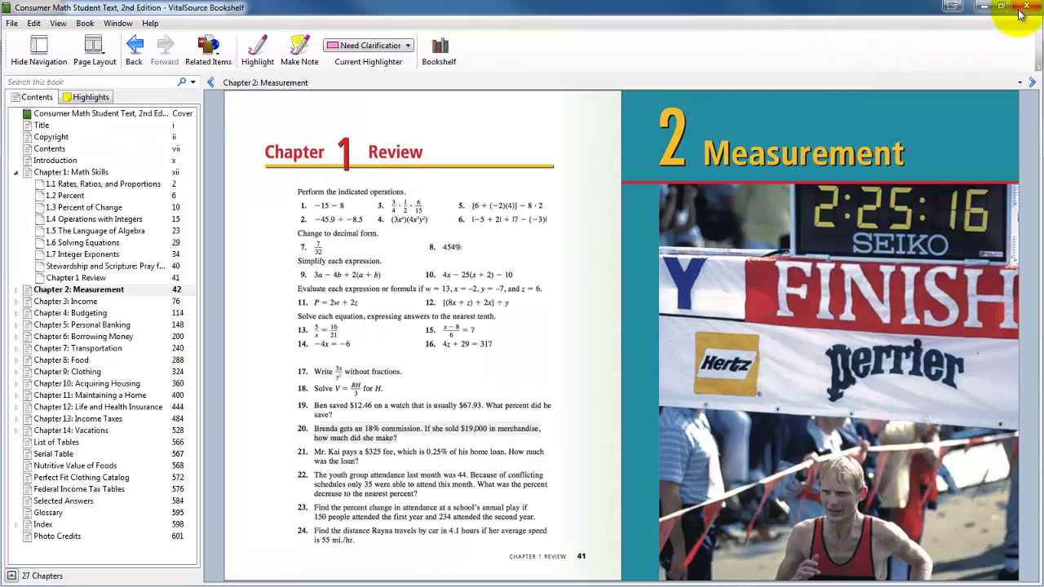
{"action": "left_click", "coordinate": [1023, 10]}
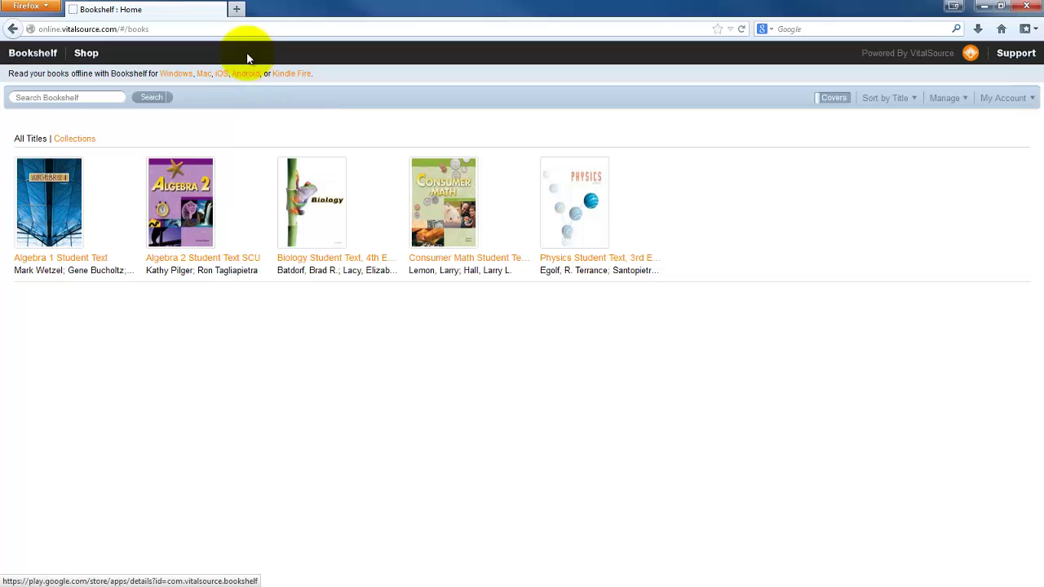
{"action": "left_click", "coordinate": [237, 9]}
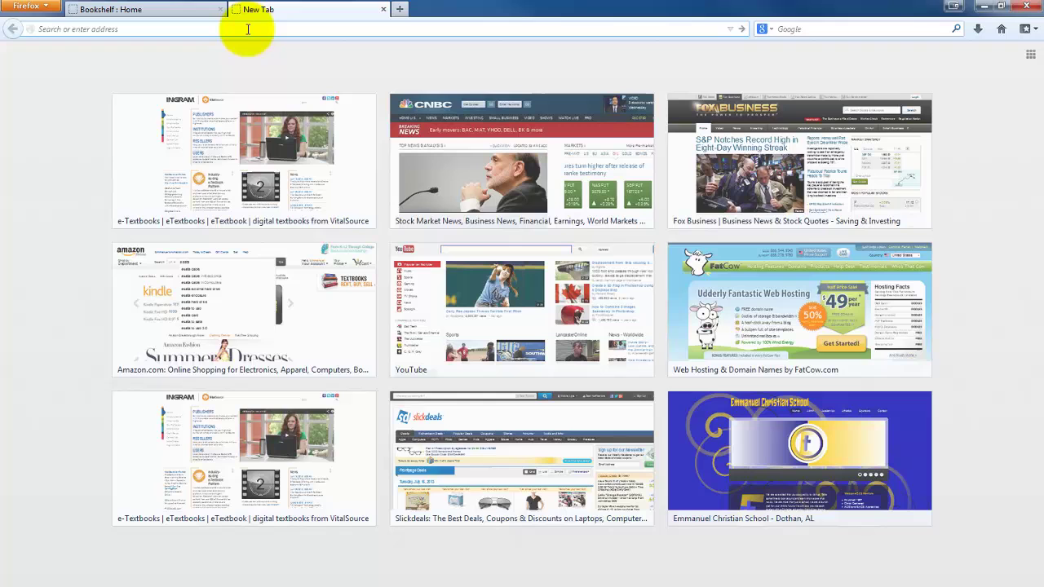
{"action": "type", "text": "www."}
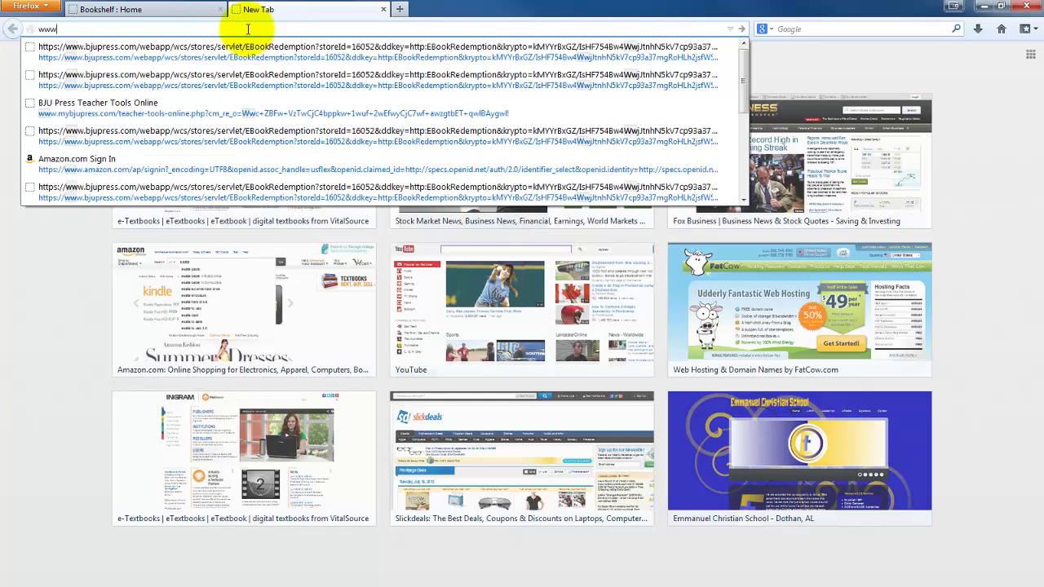
{"action": "type", "text": "emmanuel"}
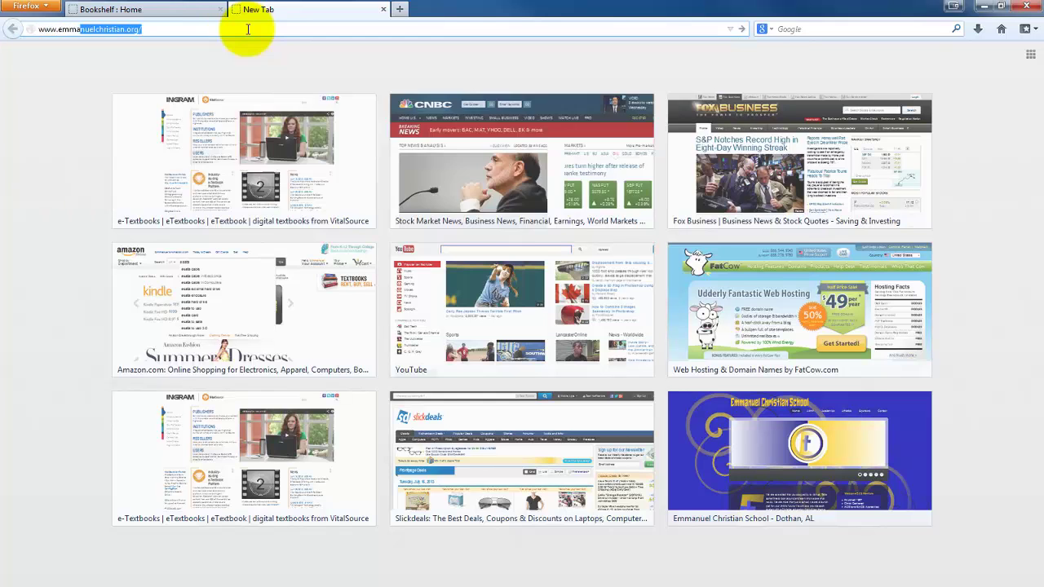
{"action": "type", "text": "christian."}
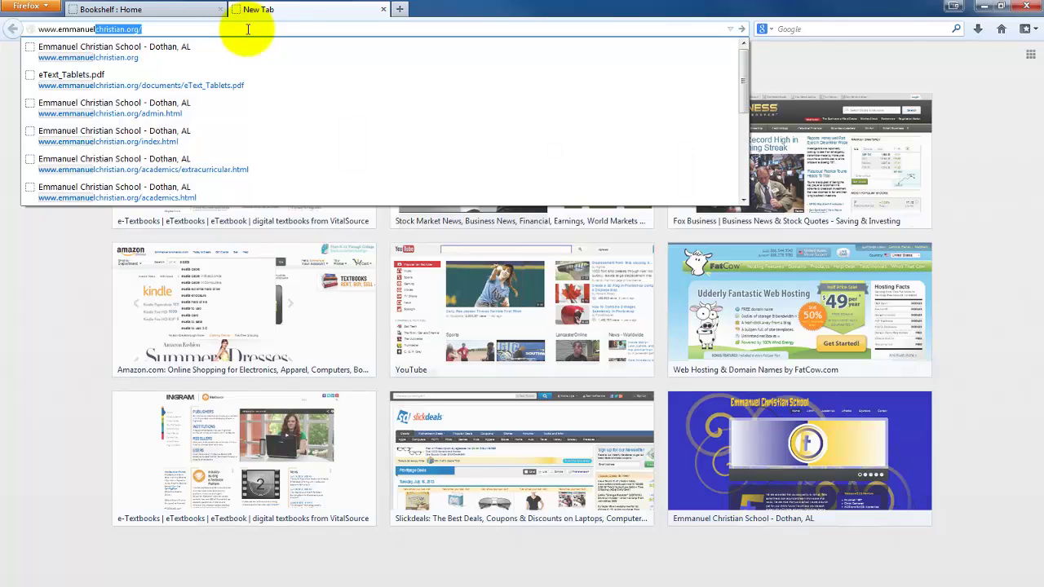
{"action": "type", "text": "org/"}
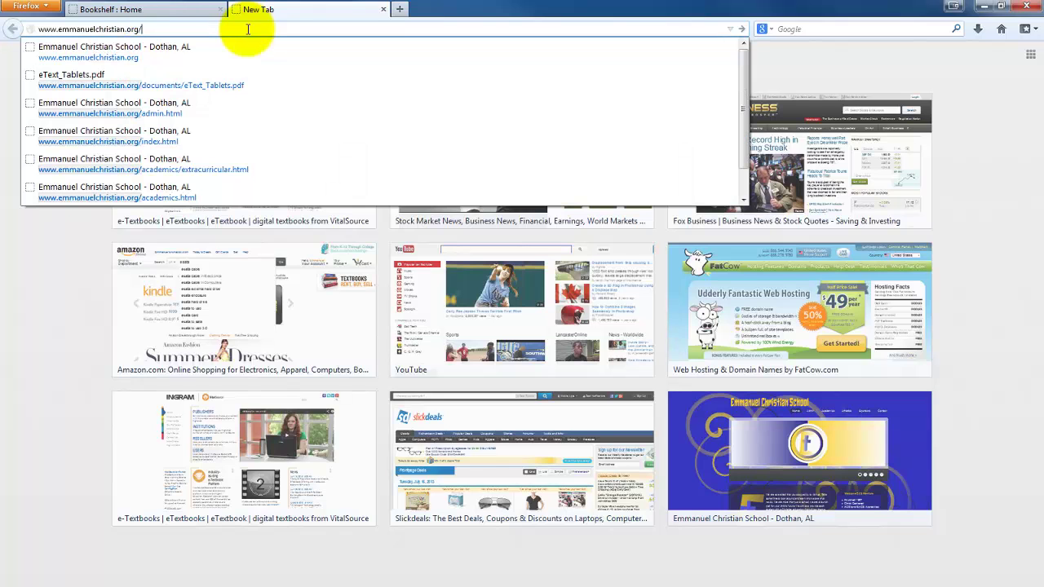
{"action": "type", "text": "download"}
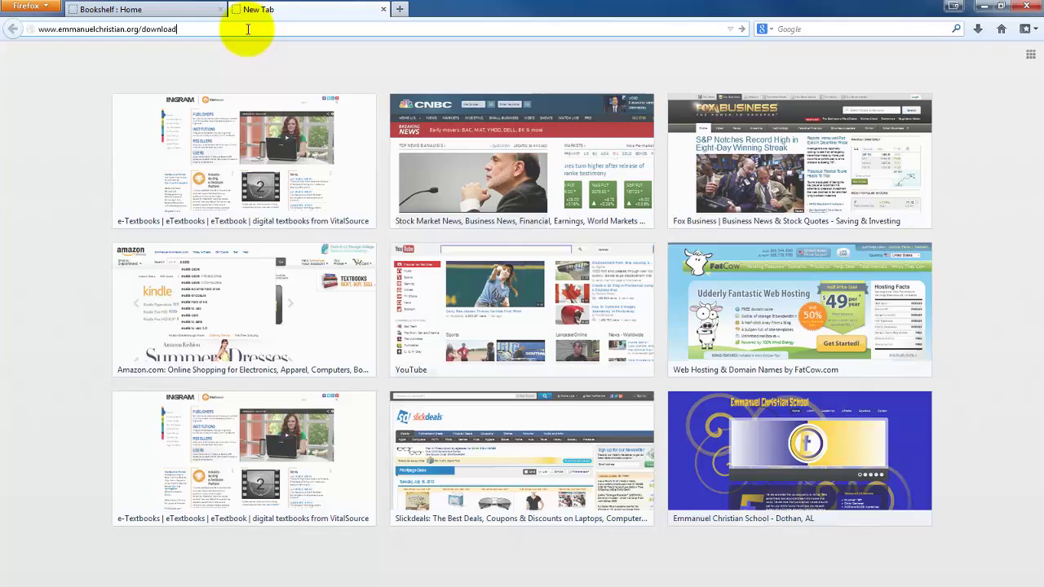
{"action": "type", "text": "/vitalsource.html"}
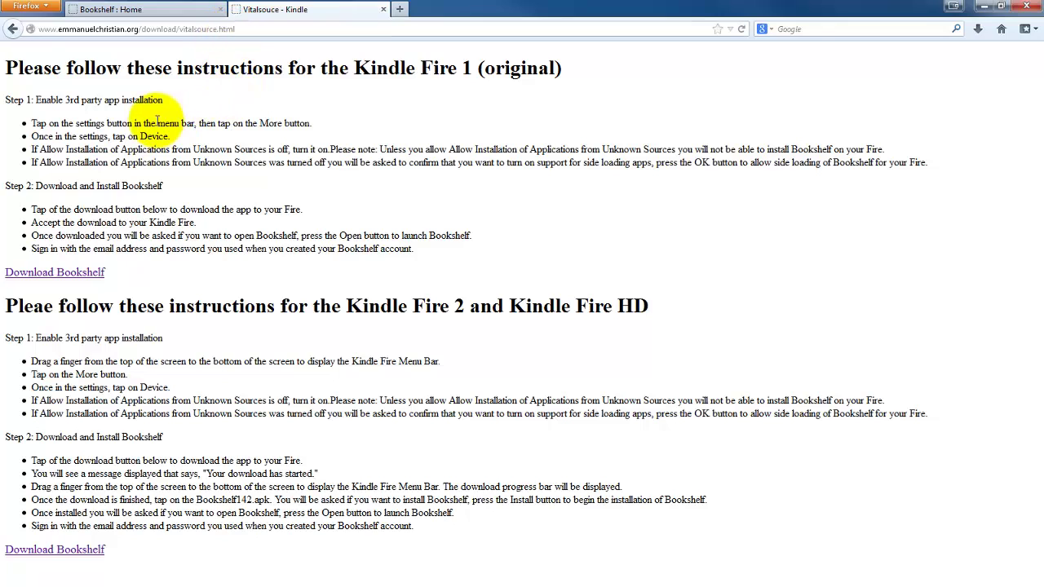
Highlight the Kindle Fire 1 and Kindle Fire 2 headings to point them out.
{"action": "left_click_drag", "start_coordinate": [34, 69], "coordinate": [285, 103]}
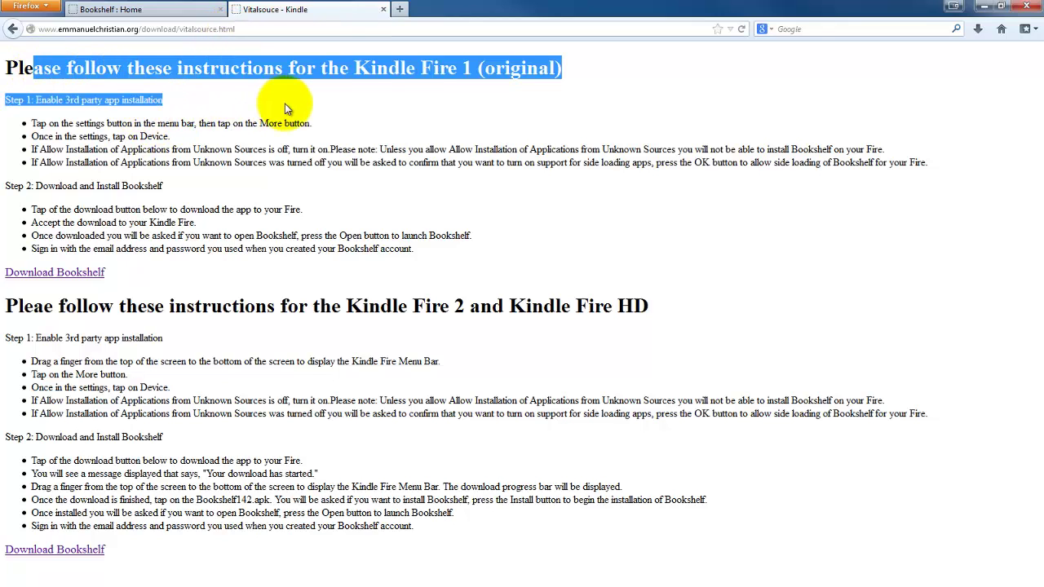
{"action": "left_click", "coordinate": [285, 103]}
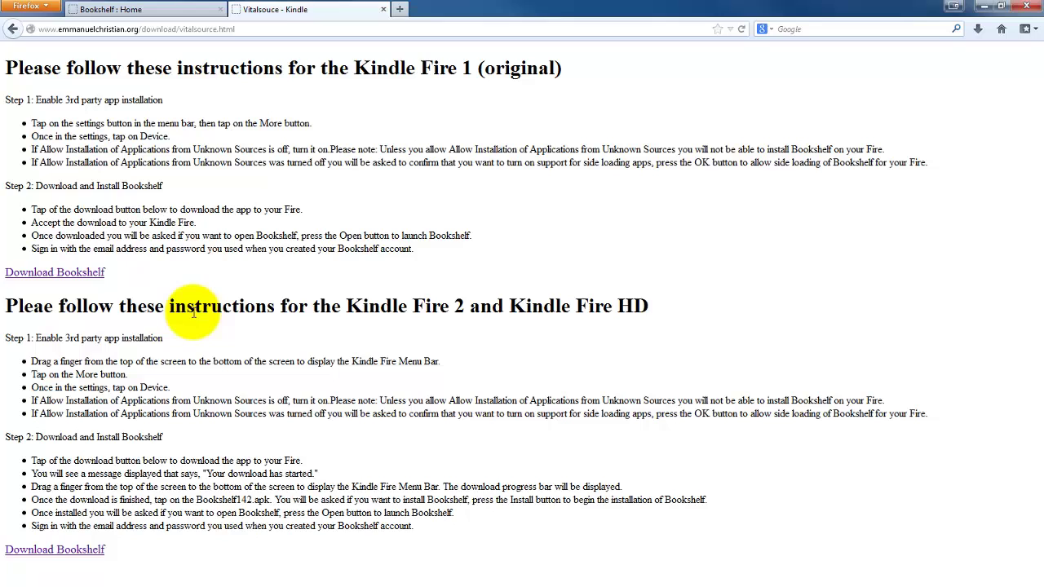
{"action": "left_click_drag", "start_coordinate": [82, 308], "coordinate": [139, 309]}
{"action": "left_click_drag", "start_coordinate": [251, 307], "coordinate": [310, 341]}
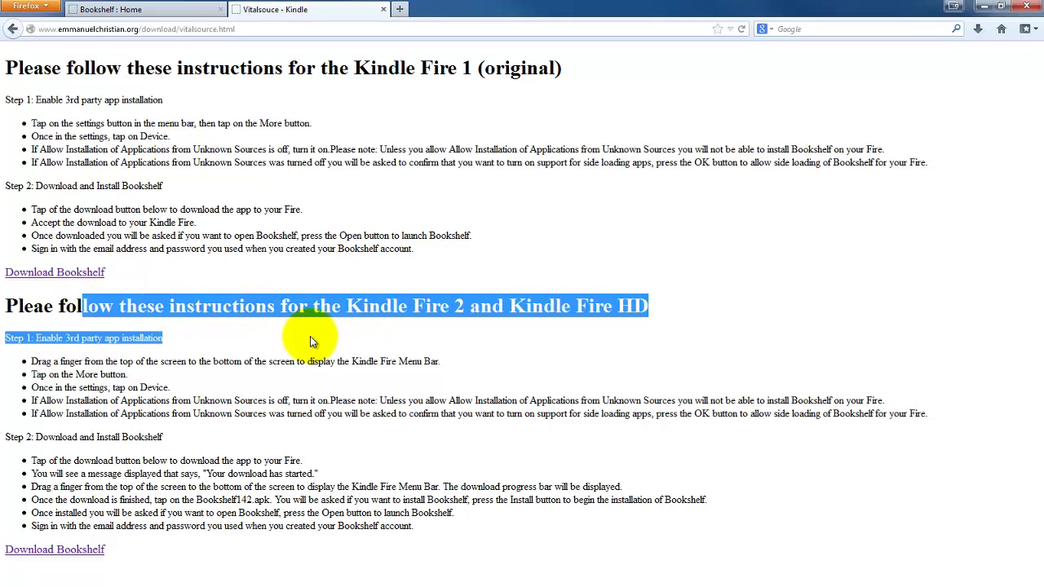
{"action": "left_click", "coordinate": [311, 341]}
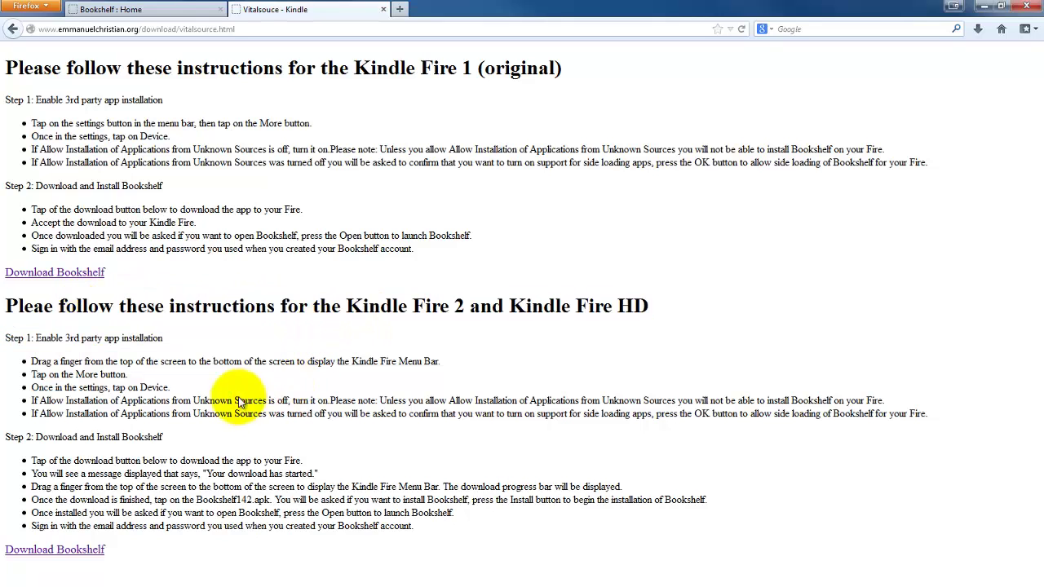
Open the Kindle Fire 1 download page, look over its steps, and return to the instructions page.
{"action": "left_click", "coordinate": [79, 275]}
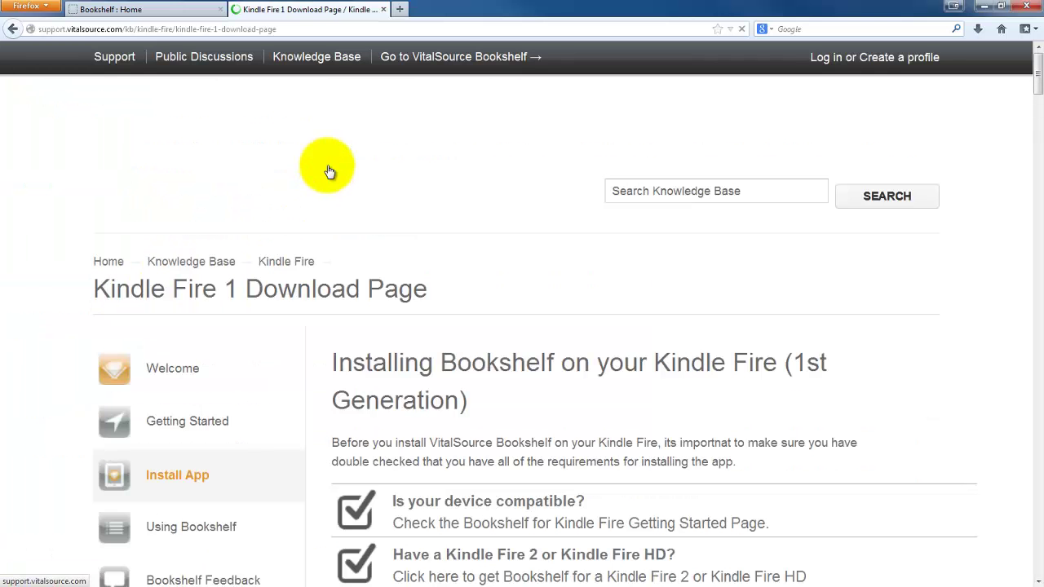
{"action": "scroll", "coordinate": [620, 343], "scroll_direction": "down", "scroll_amount": 5}
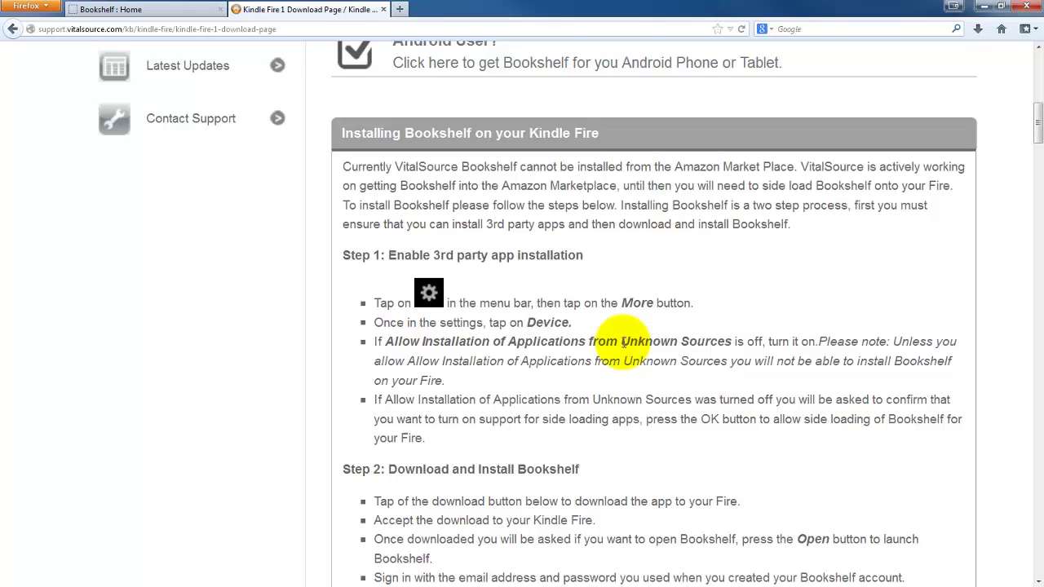
{"action": "scroll", "coordinate": [622, 342], "scroll_direction": "down", "scroll_amount": 3}
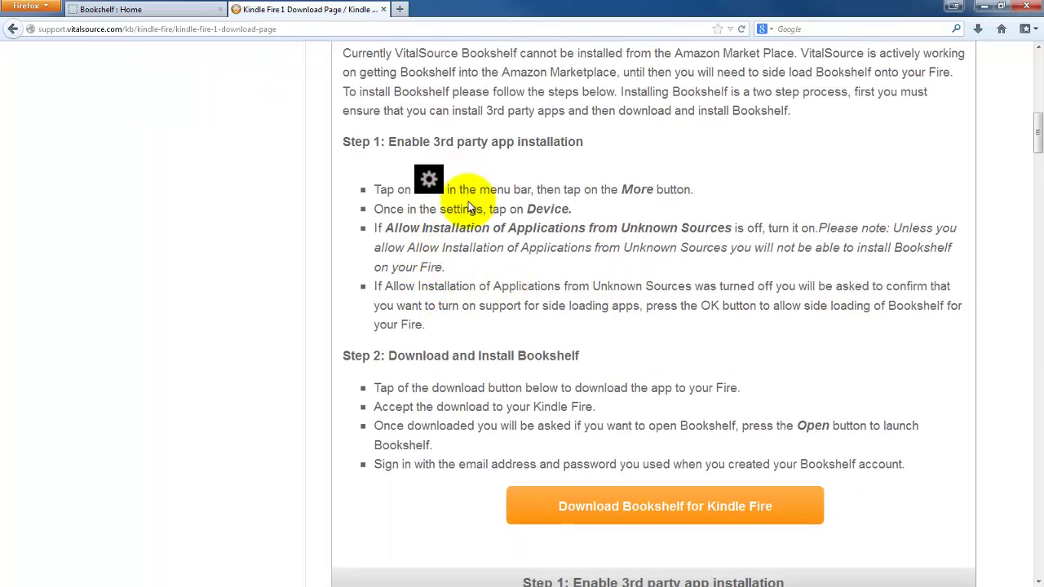
{"action": "scroll", "coordinate": [461, 227], "scroll_direction": "up", "scroll_amount": 10}
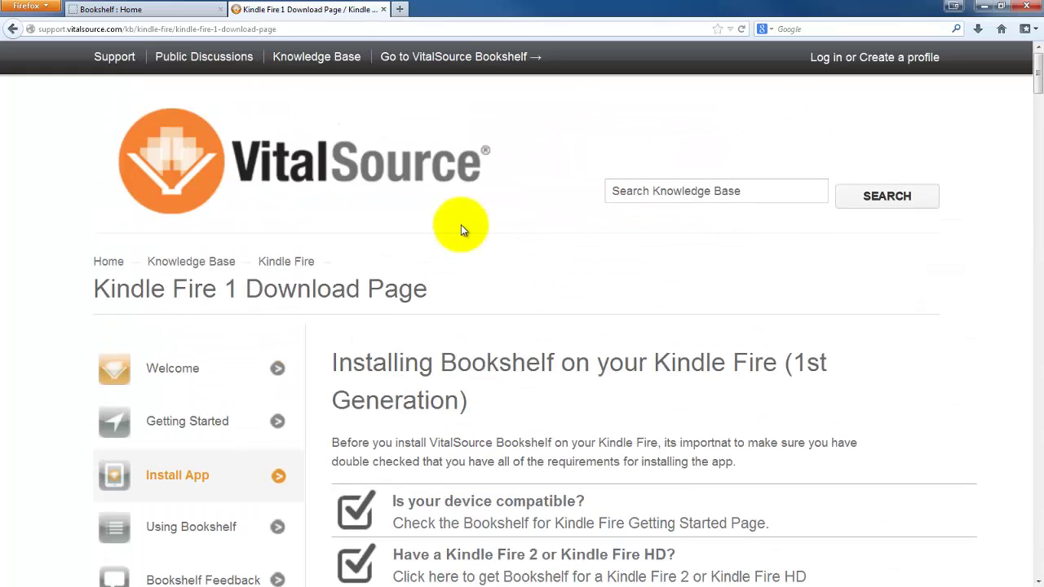
{"action": "left_click", "coordinate": [14, 31]}
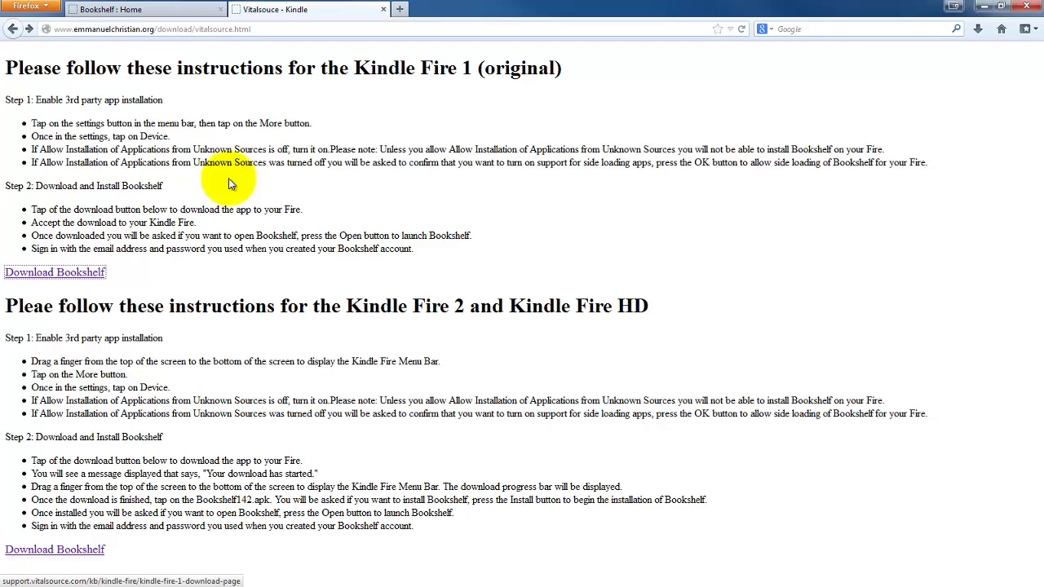
Reopen the Kindle Fire 1 Download Page and scroll down to its Bookshelf install steps.
{"action": "left_click", "coordinate": [260, 30]}
{"action": "left_click", "coordinate": [82, 275]}
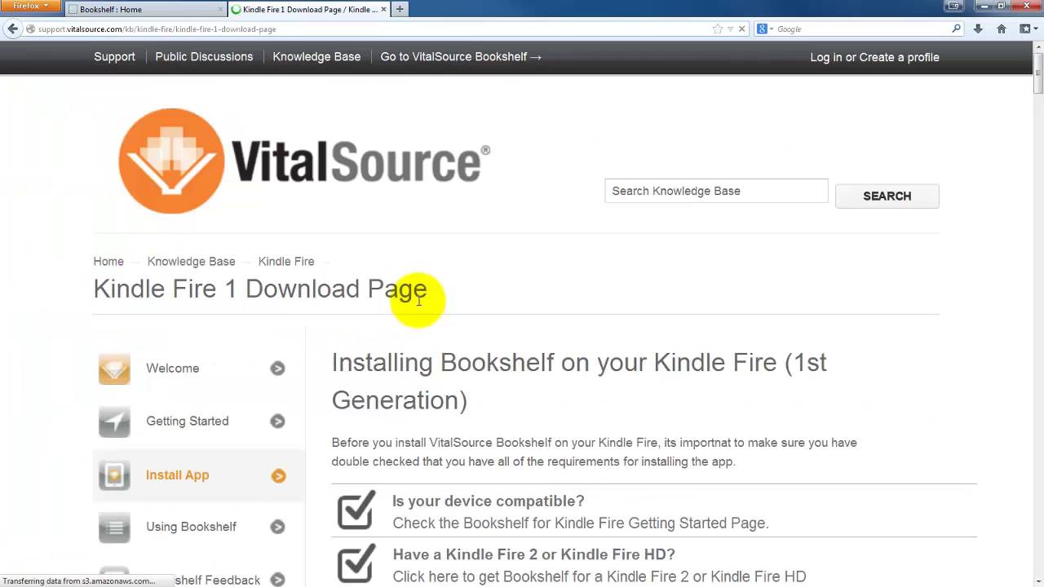
{"action": "scroll", "coordinate": [419, 296], "scroll_direction": "down", "scroll_amount": 6}
{"action": "scroll", "coordinate": [440, 338], "scroll_direction": "down", "scroll_amount": 3}
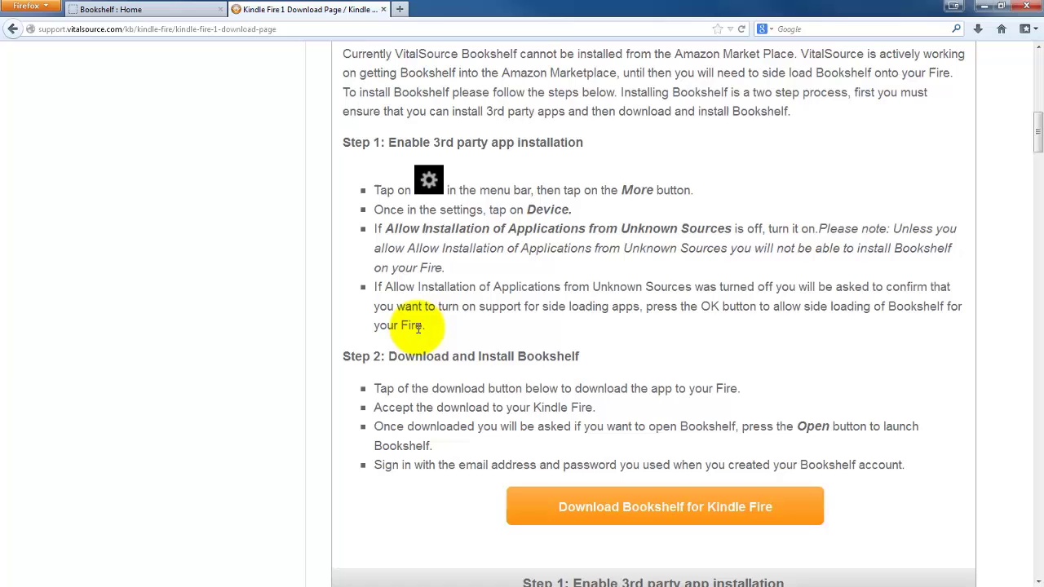